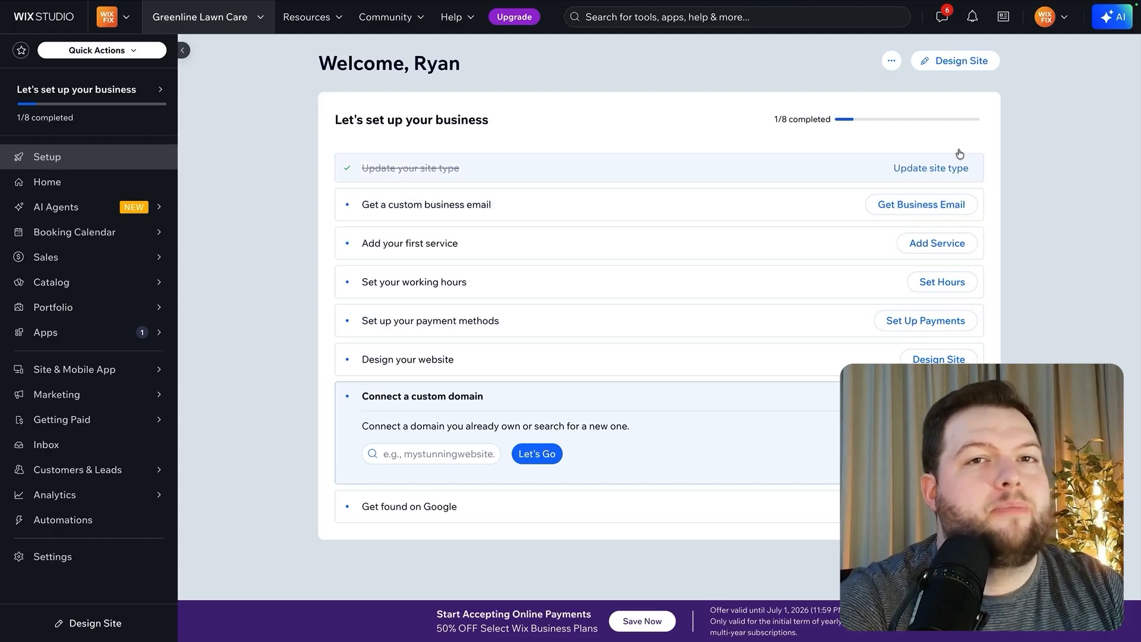
Step: Generate a site with Aria from the prepared Greenline Lawn Care prompt and look through the resulting home page
left_click(957, 62)
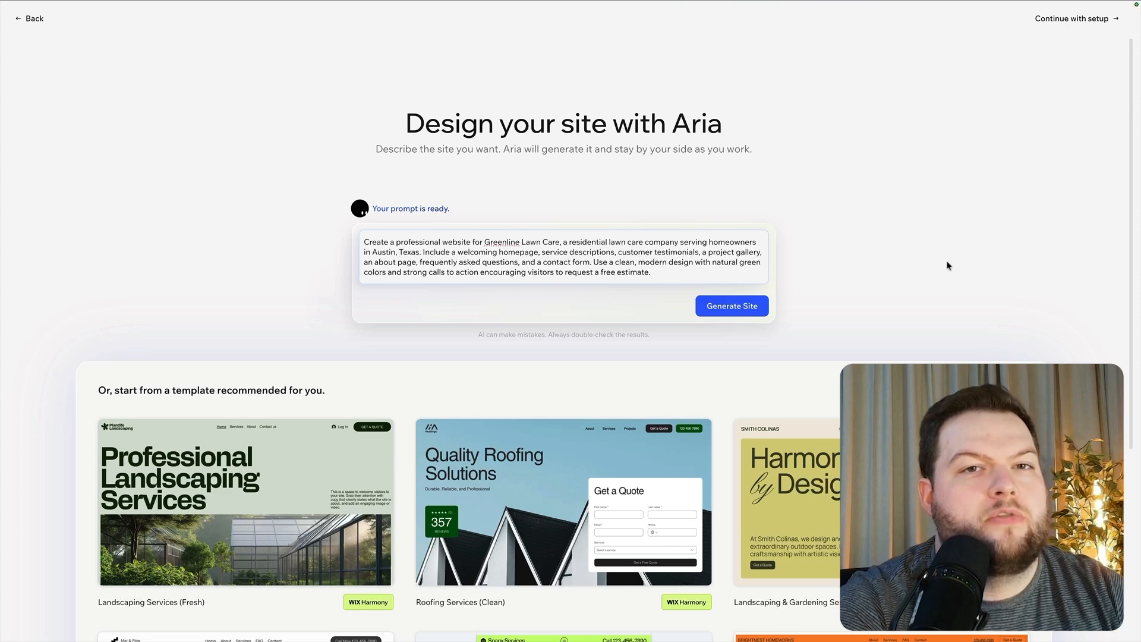
left_click(723, 314)
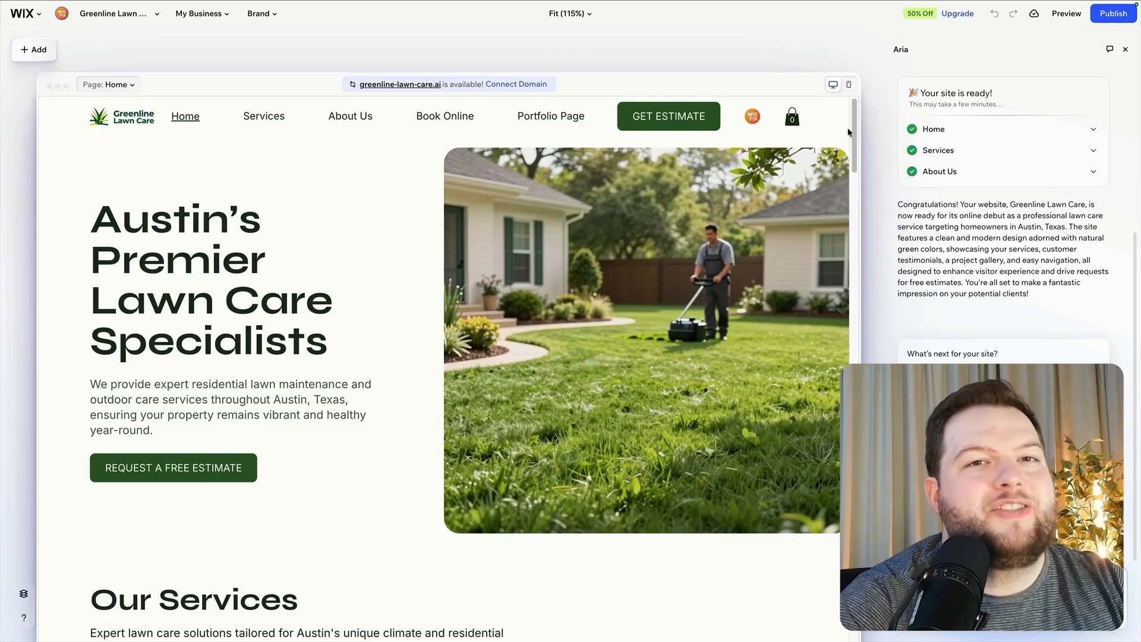
left_click_drag(857, 127, 856, 619)
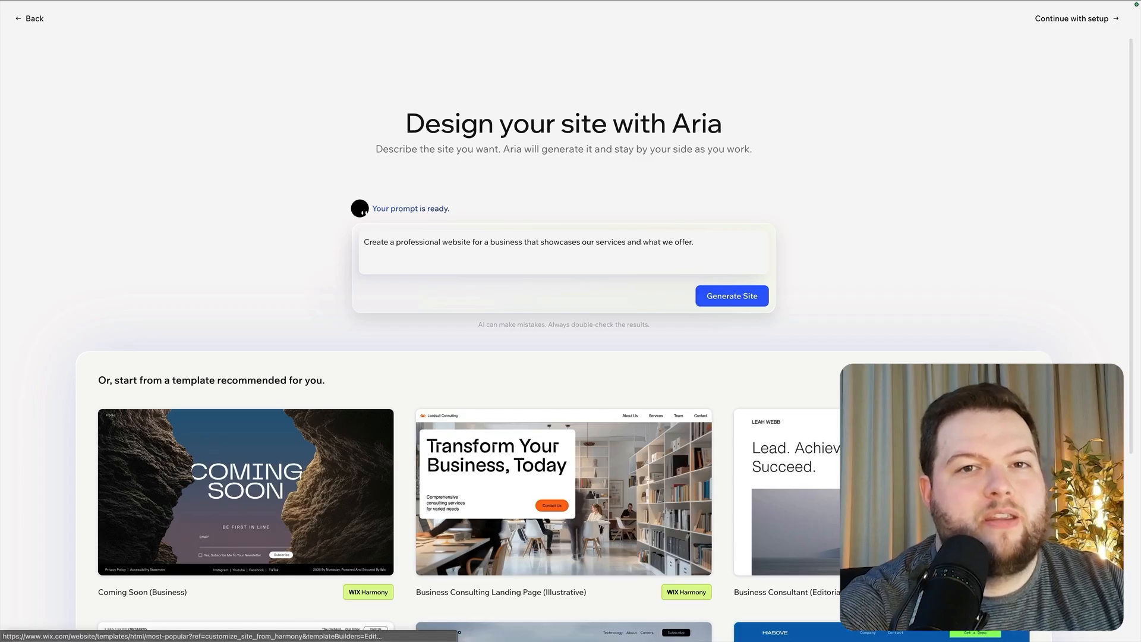
Step: Open the full website template gallery, search for "Lawn Care Service" and browse the matching templates
left_click(990, 380)
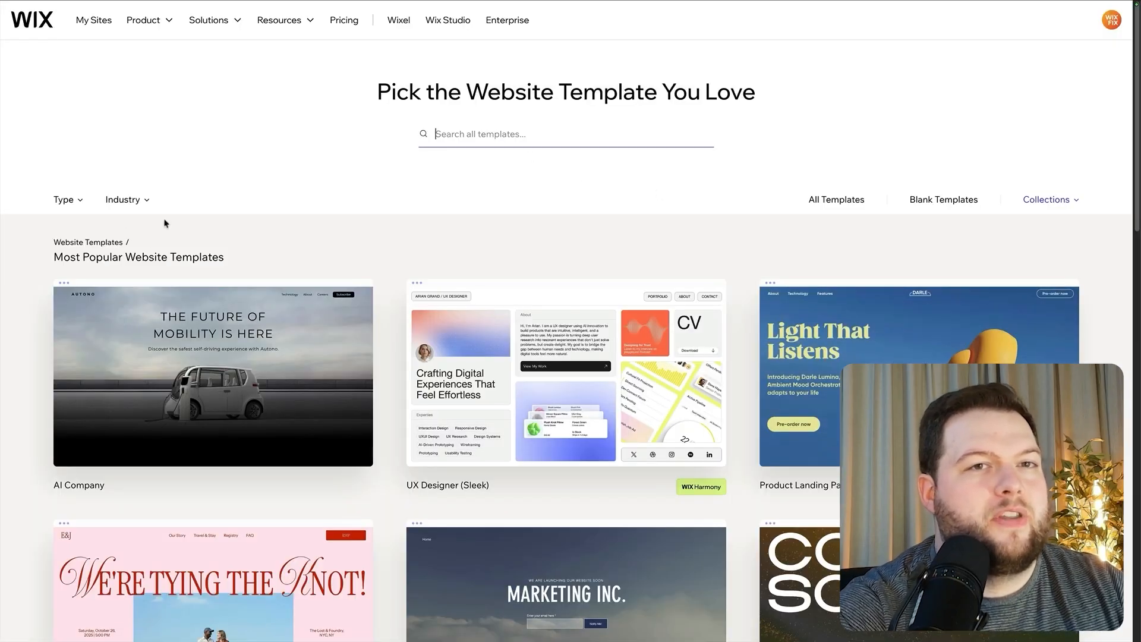
mouse_move(119, 200)
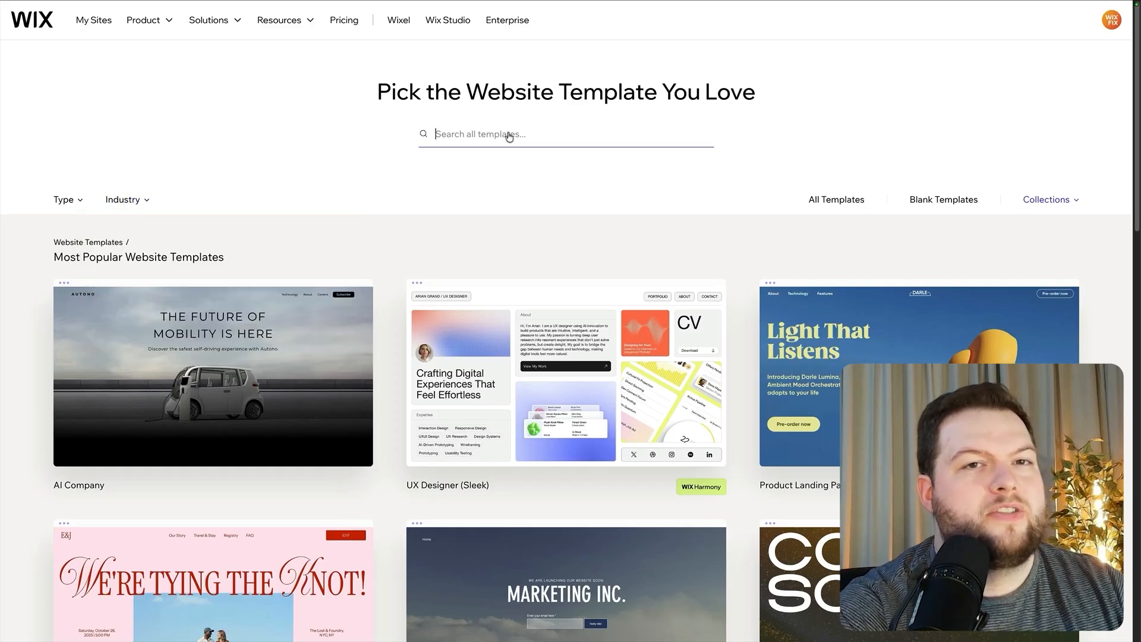
type("Lawn Care Service")
key("Return")
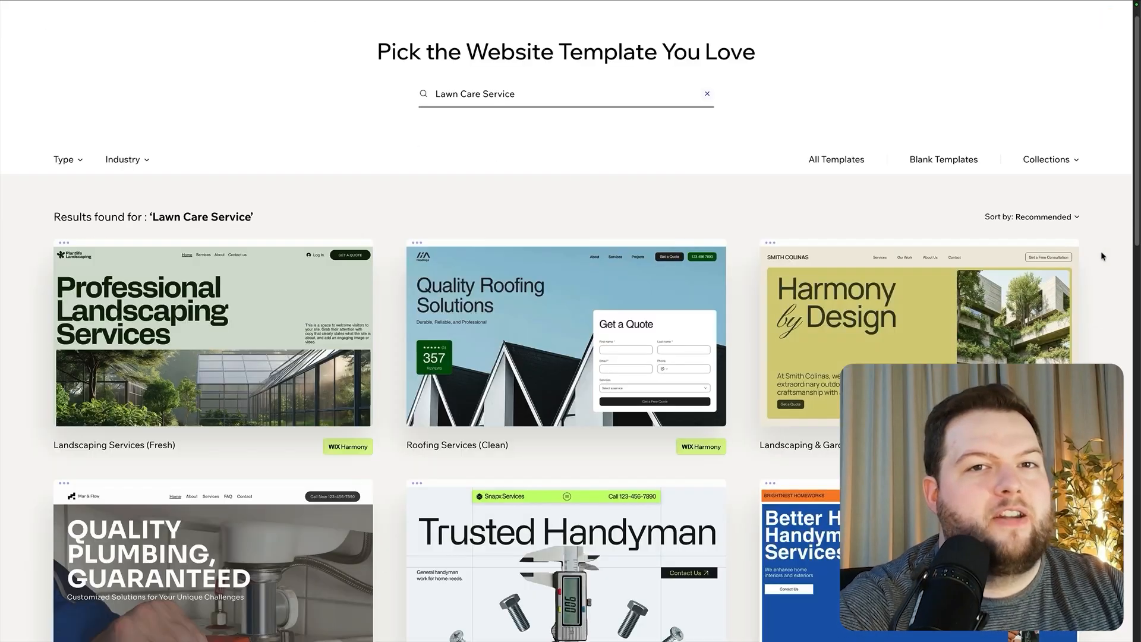
scroll(1101, 251, "down", 5)
scroll(1101, 255, "down", 6)
scroll(1101, 254, "up", 2)
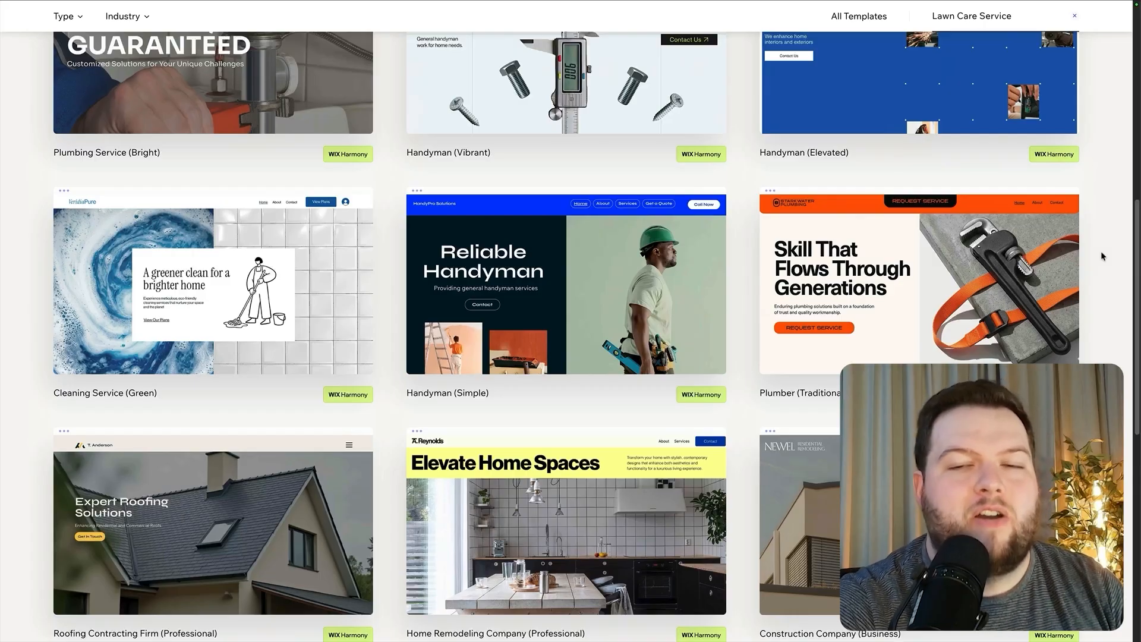
scroll(1102, 253, "up", 8)
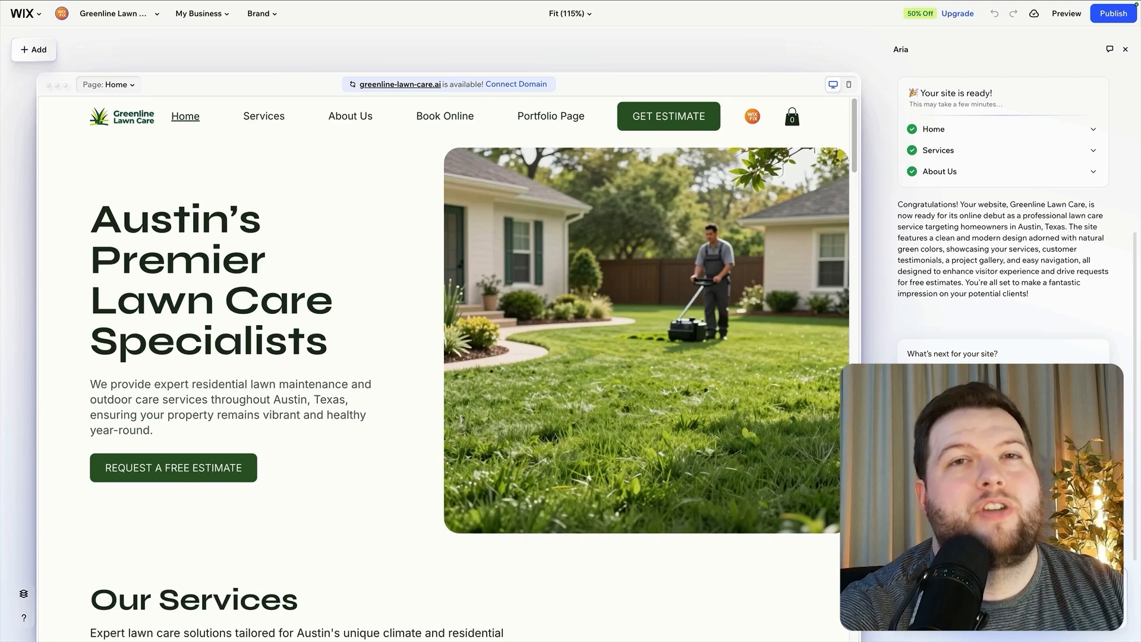
Step: Ask Aria to "give this section a background image" for the Get an Estimate section of the home page
scroll(862, 144, "down", 3)
scroll(862, 144, "down", 8)
scroll(864, 190, "down", 6)
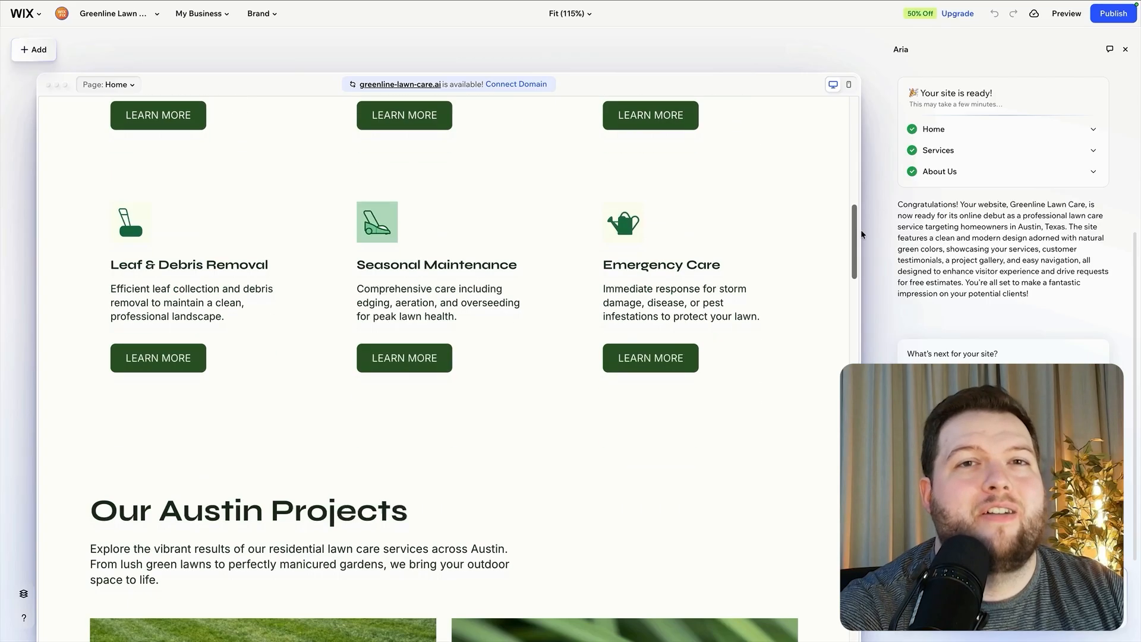
scroll(860, 233, "down", 7)
scroll(849, 279, "down", 13)
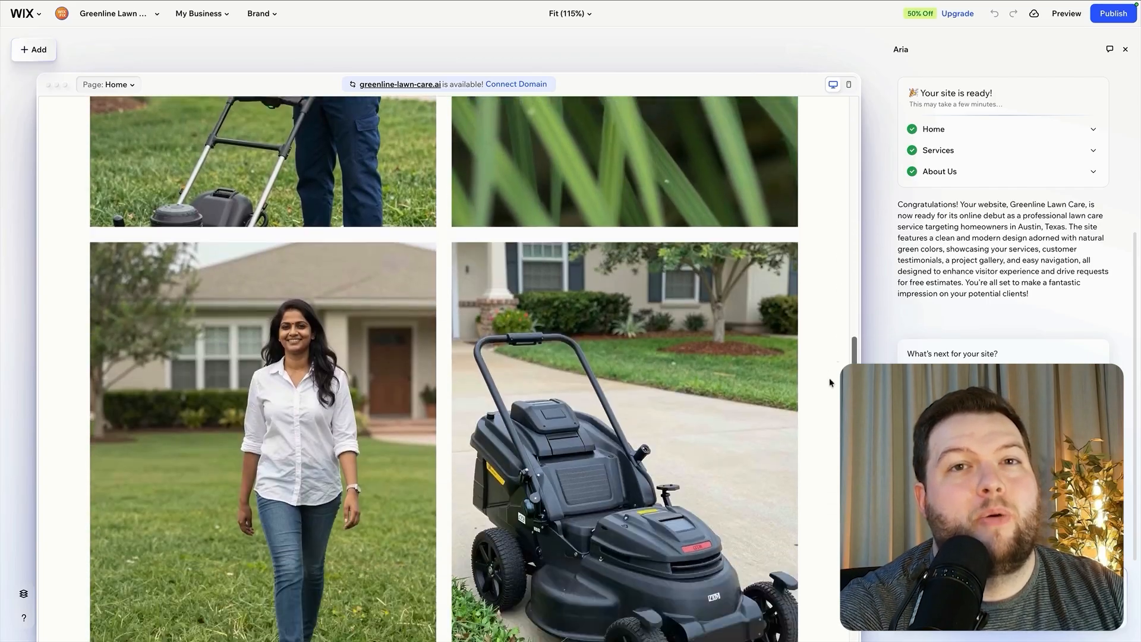
scroll(829, 383, "down", 6)
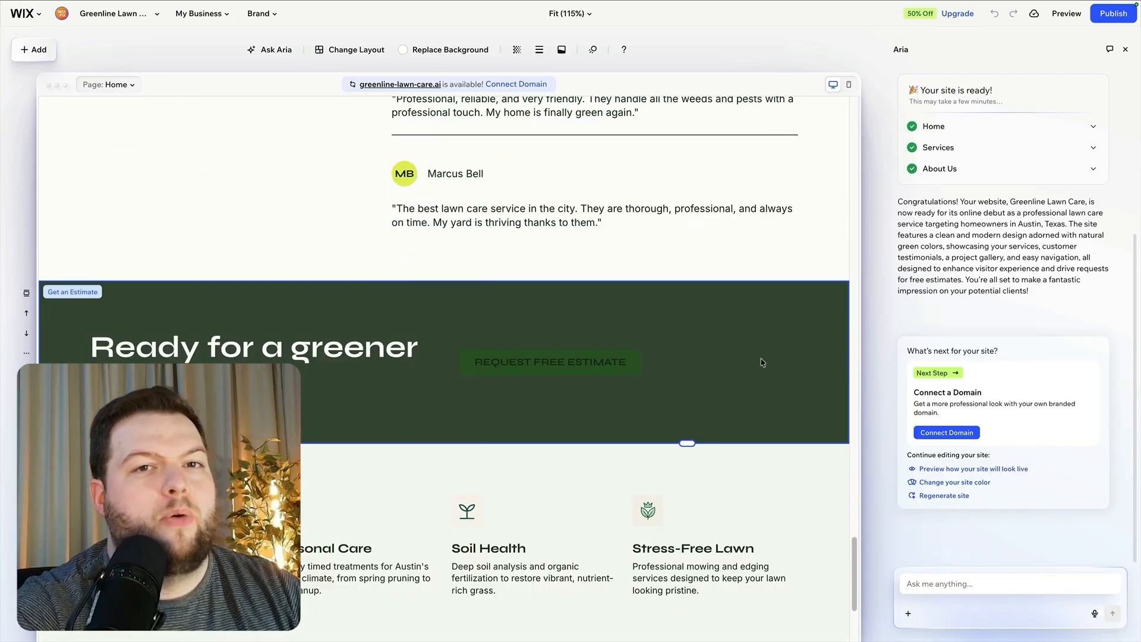
left_click(967, 584)
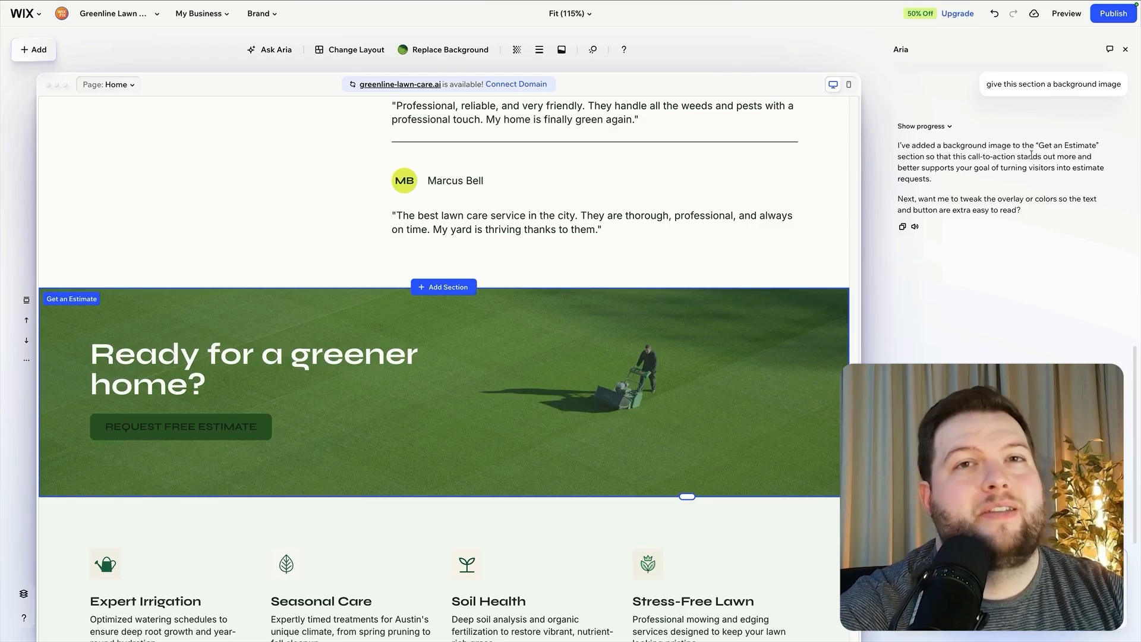
Step: Set the font size of the "Ready for a greener home?" heading to 56
left_click(362, 353)
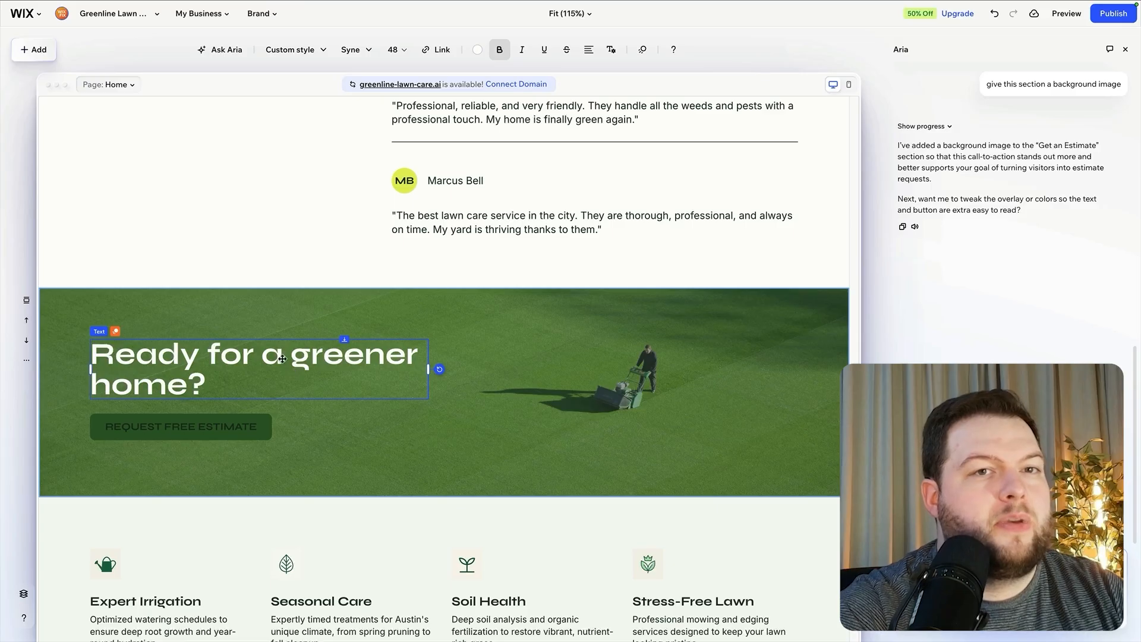
left_click(396, 50)
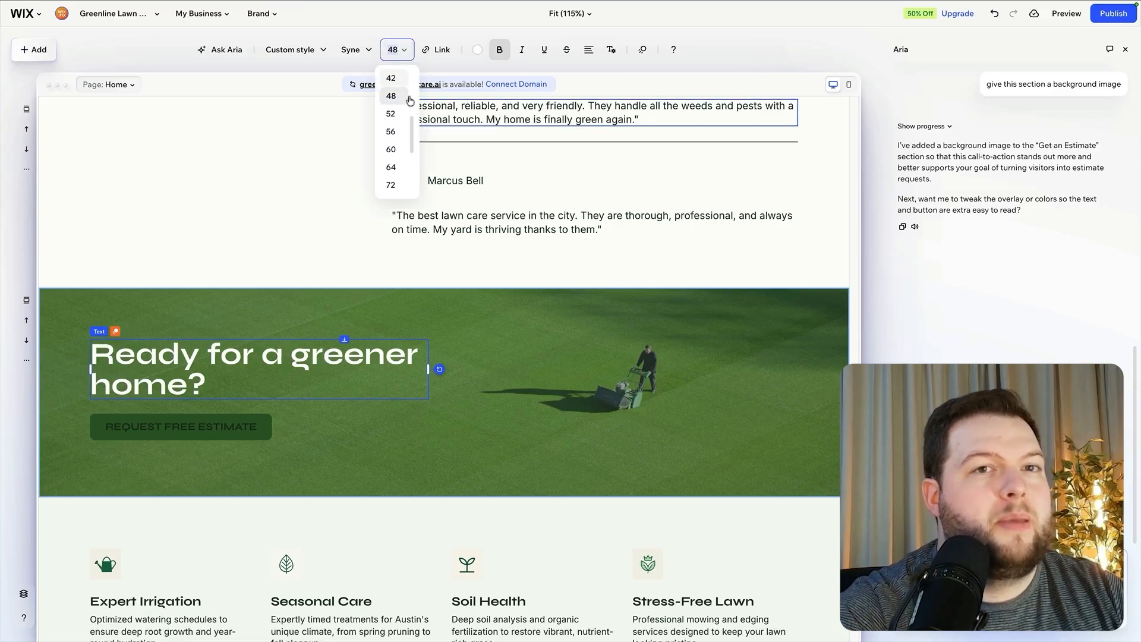
left_click(391, 131)
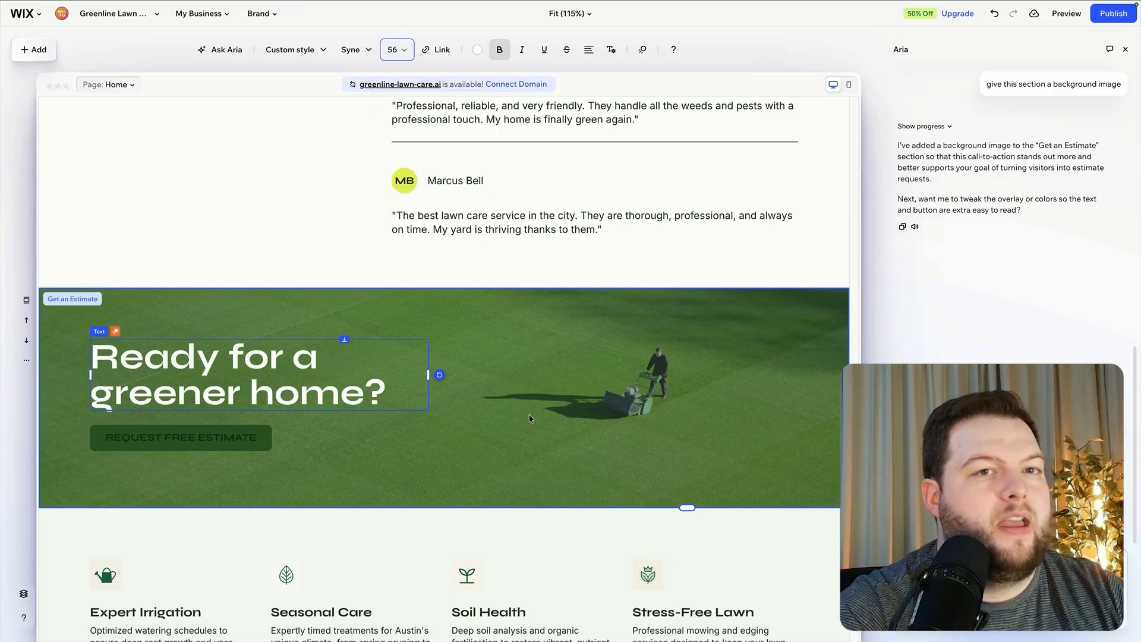
left_click(732, 388)
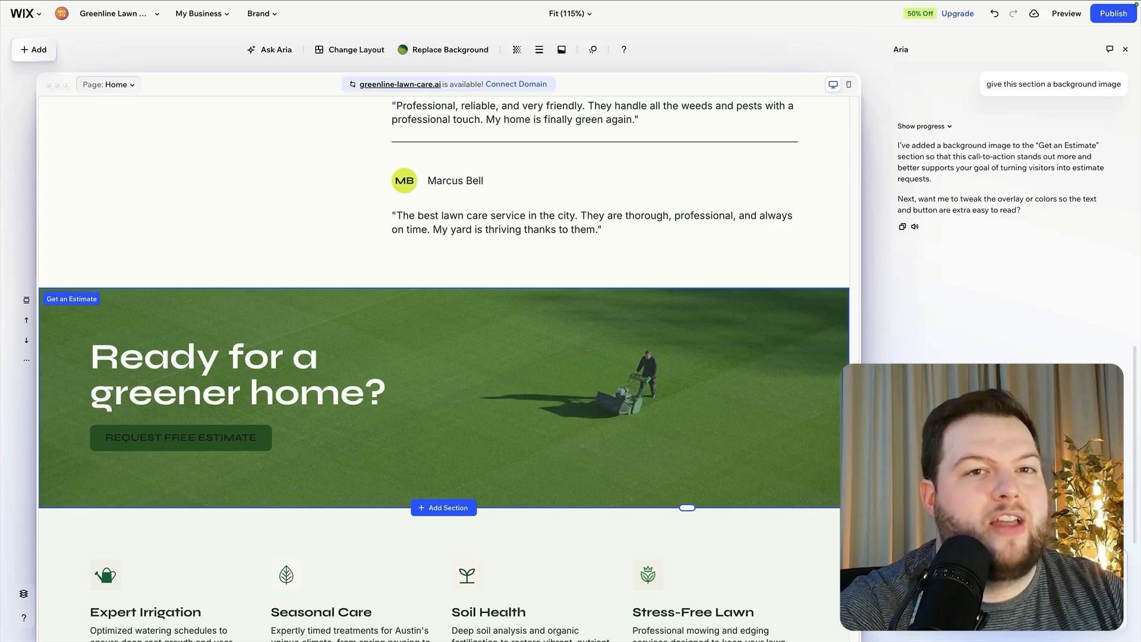
Step: Check the editing options of the estimate heading, the Soil Health icon, and the hero section's heading and paragraph
double_click(184, 357)
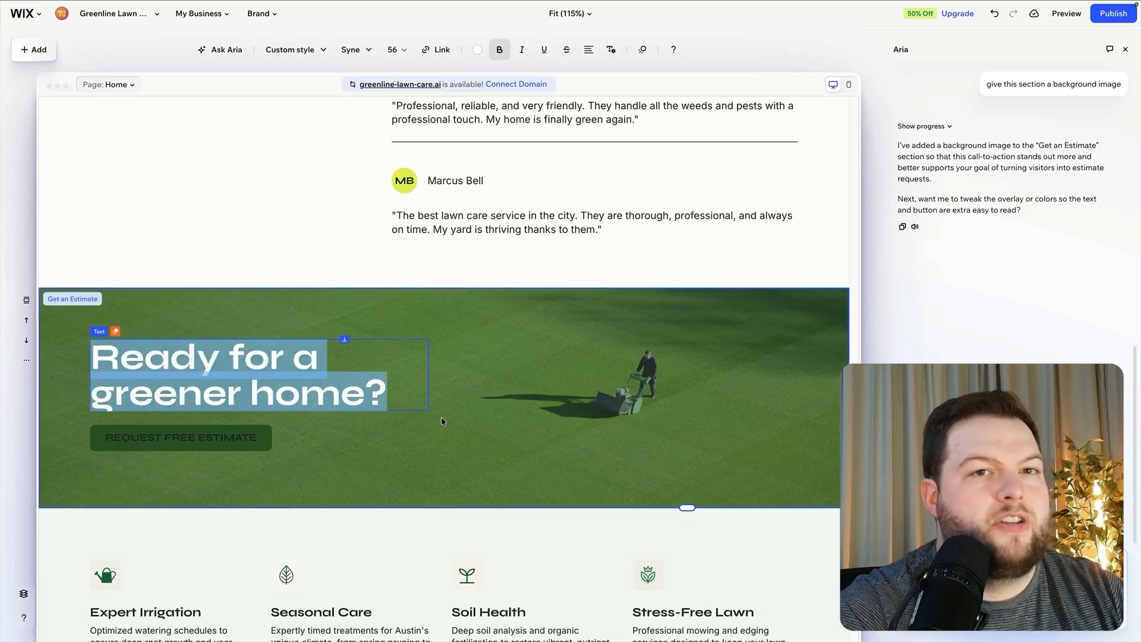
scroll(560, 379, "up", 1)
scroll(561, 380, "down", 4)
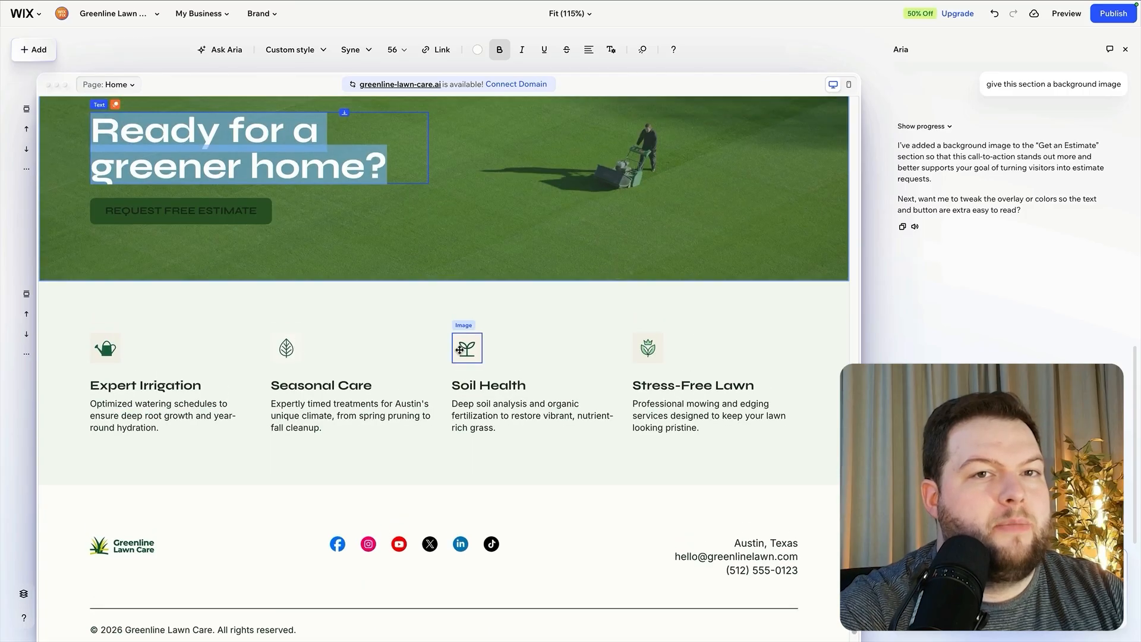
left_click(473, 343)
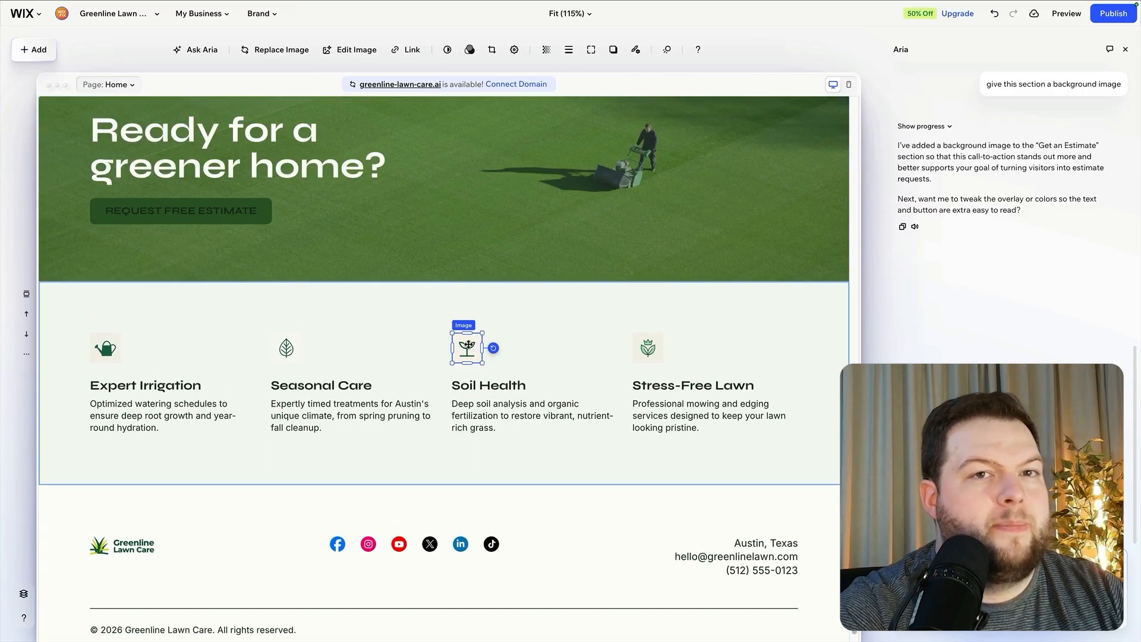
left_click(255, 49)
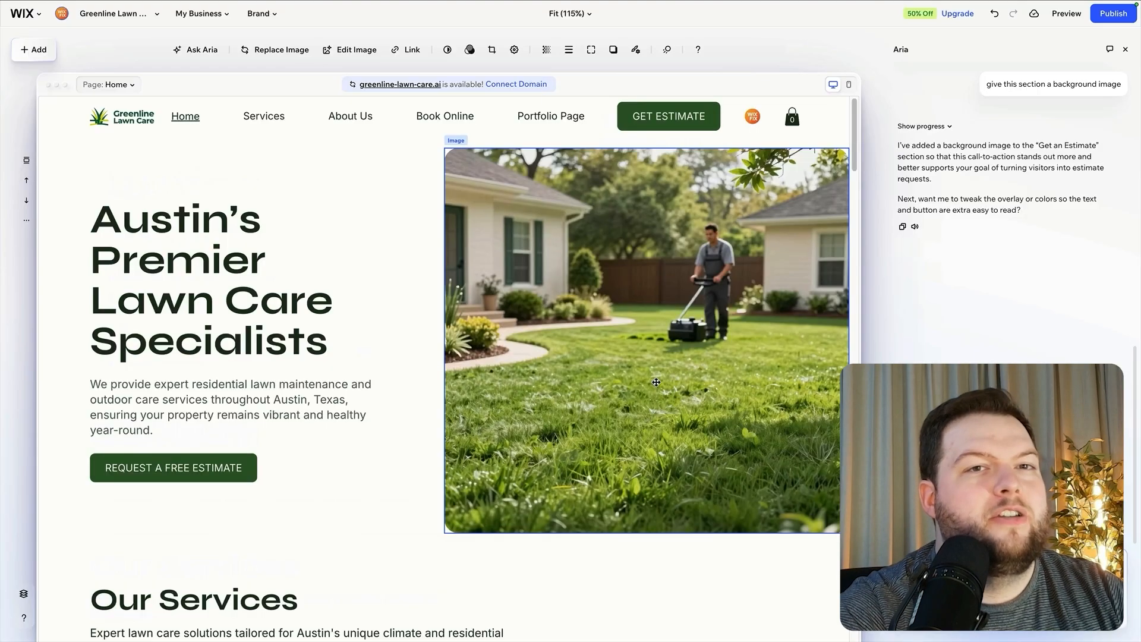
scroll(656, 382, "down", 6)
scroll(656, 382, "up", 6)
left_click(294, 310)
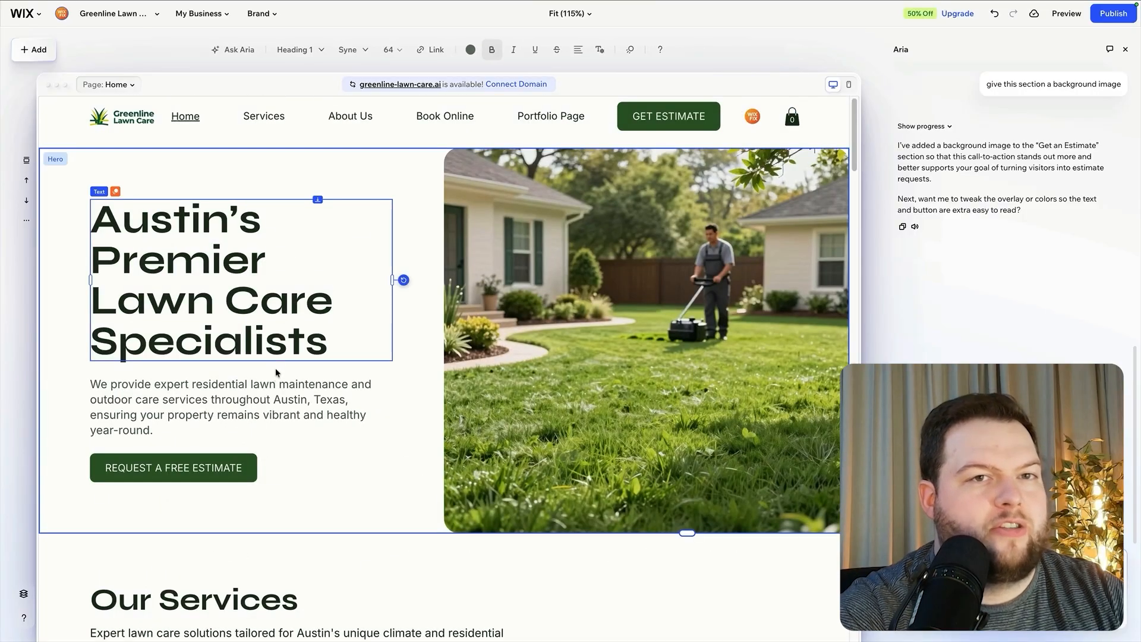
left_click(276, 383)
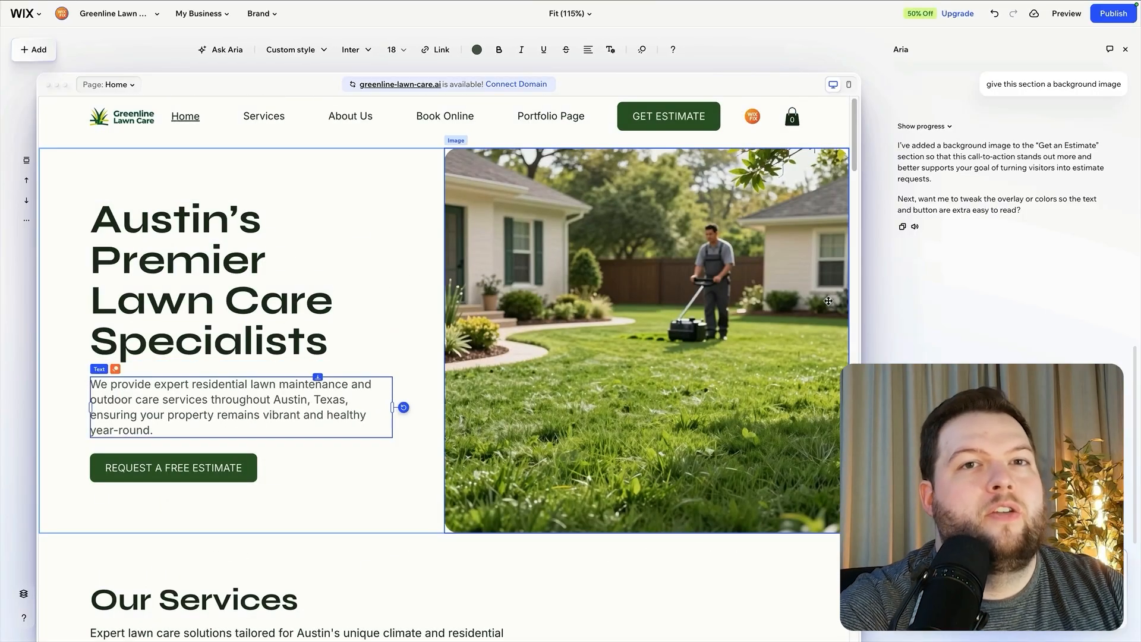
Step: Shrink the hero image to about 574 x 547 and move it slightly upward within the hero section
left_click(692, 275)
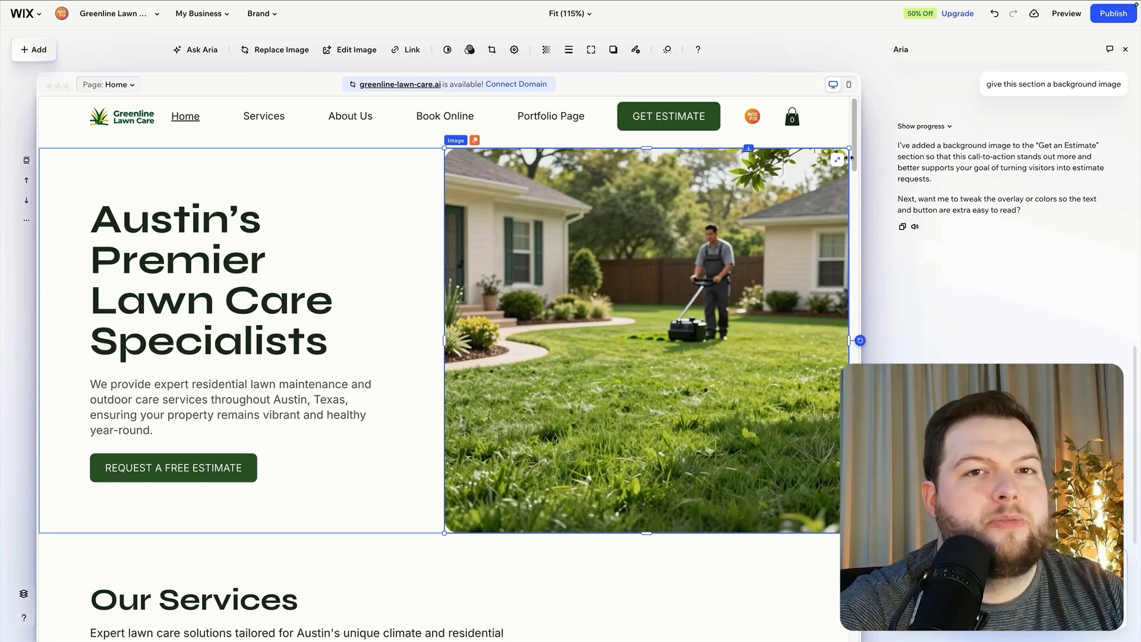
left_click_drag(848, 149, 811, 183)
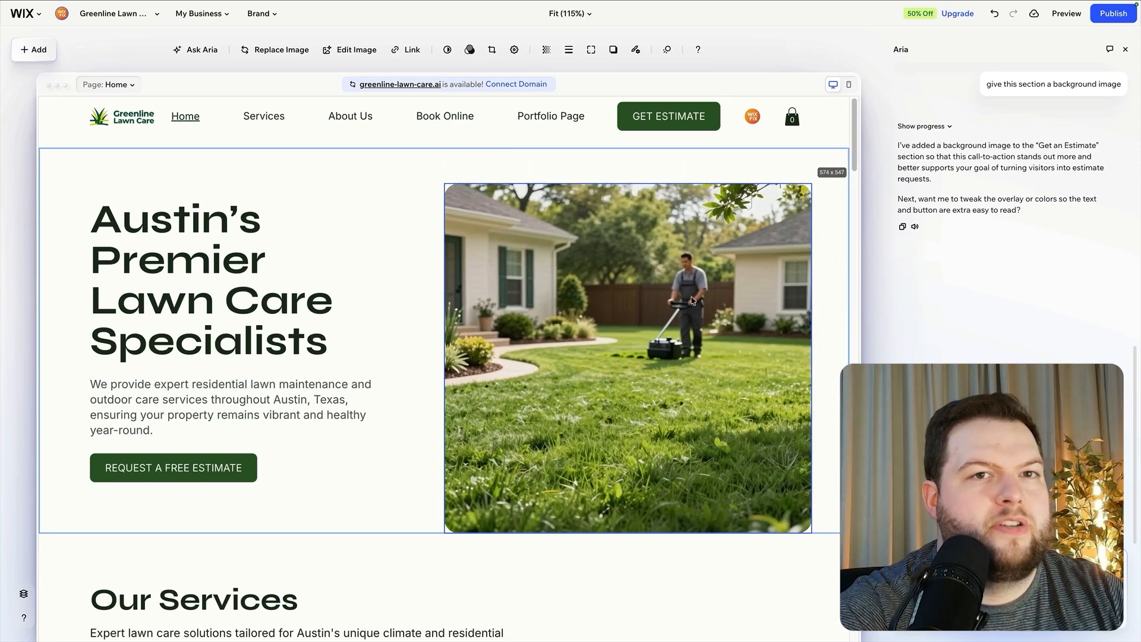
left_click_drag(675, 307, 677, 290)
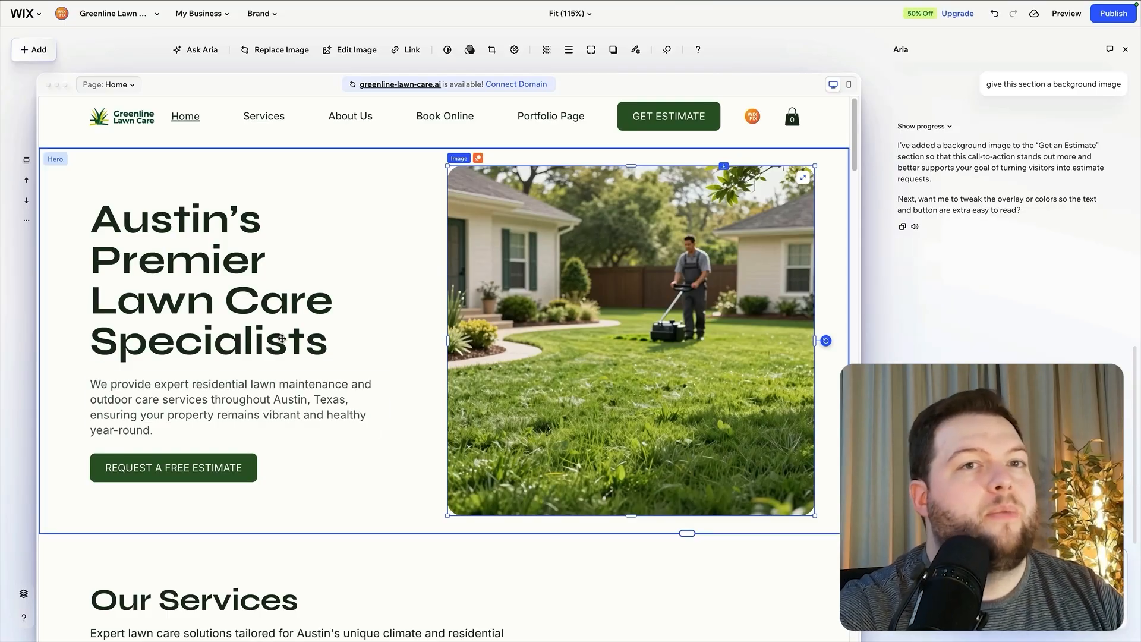
Step: Try the dark green palette from the Dark group in the site's brand colors, and restore the original palette
left_click(258, 13)
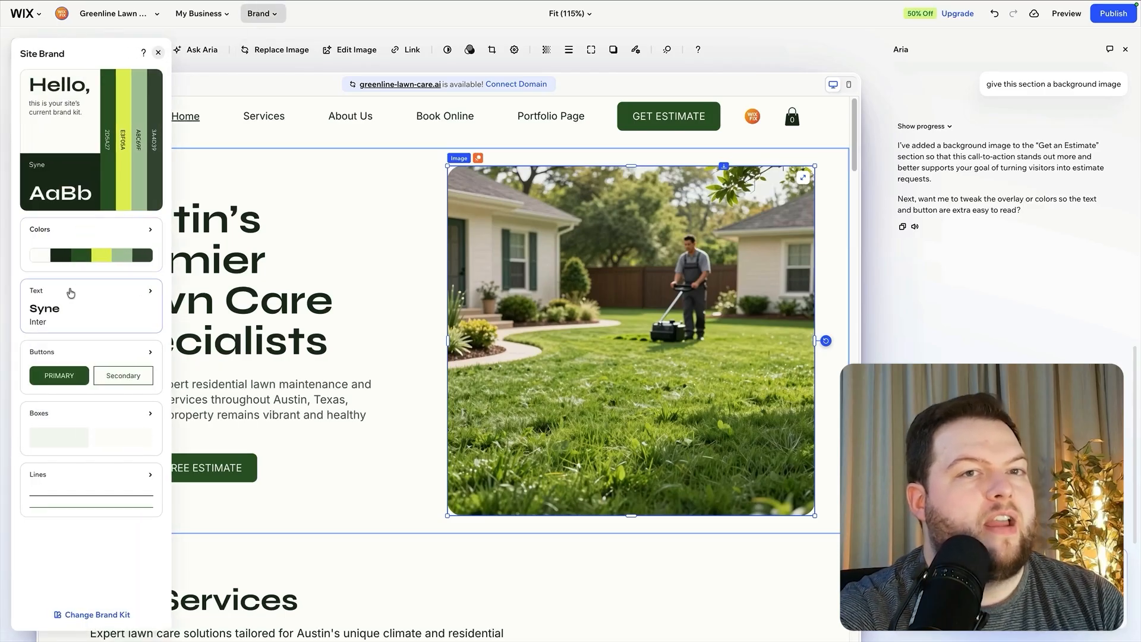
left_click(76, 226)
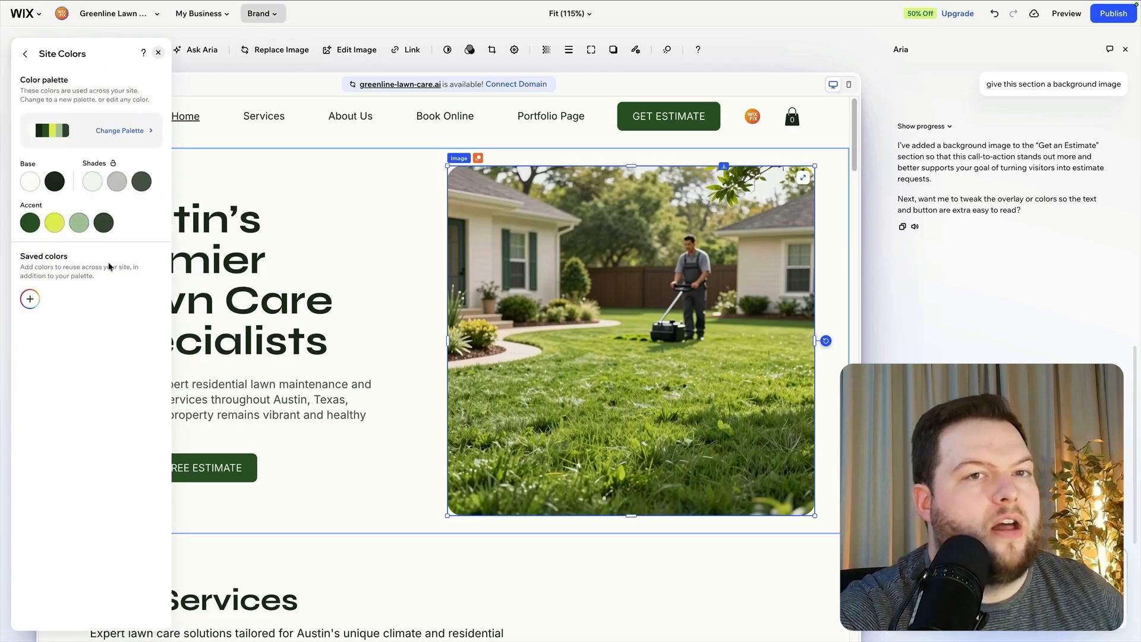
left_click(122, 131)
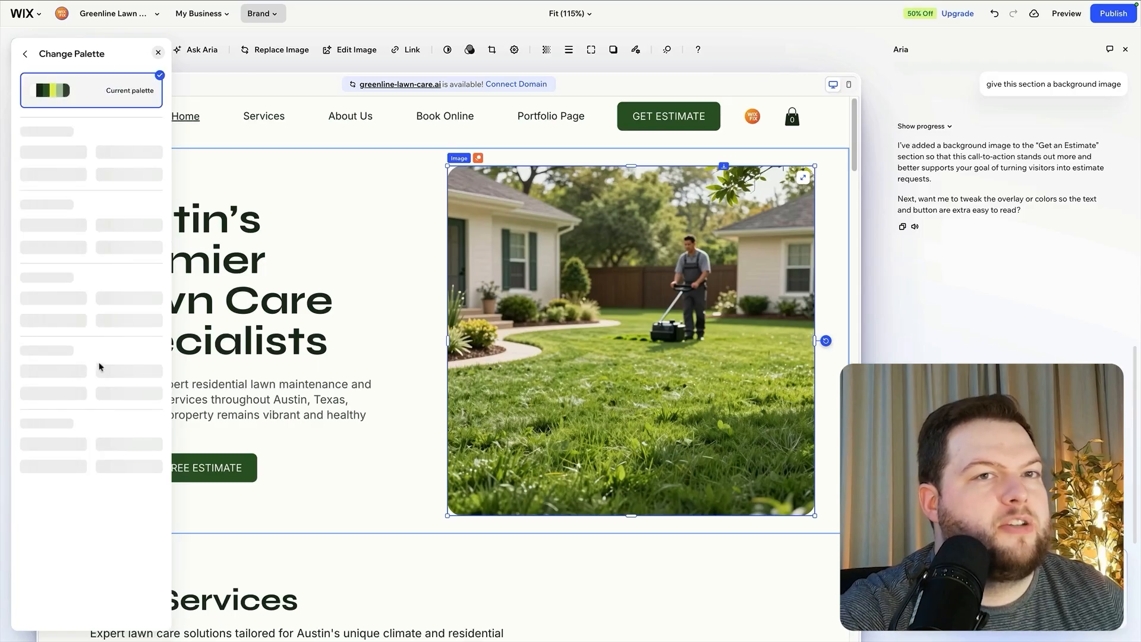
scroll(101, 461, "down", 3)
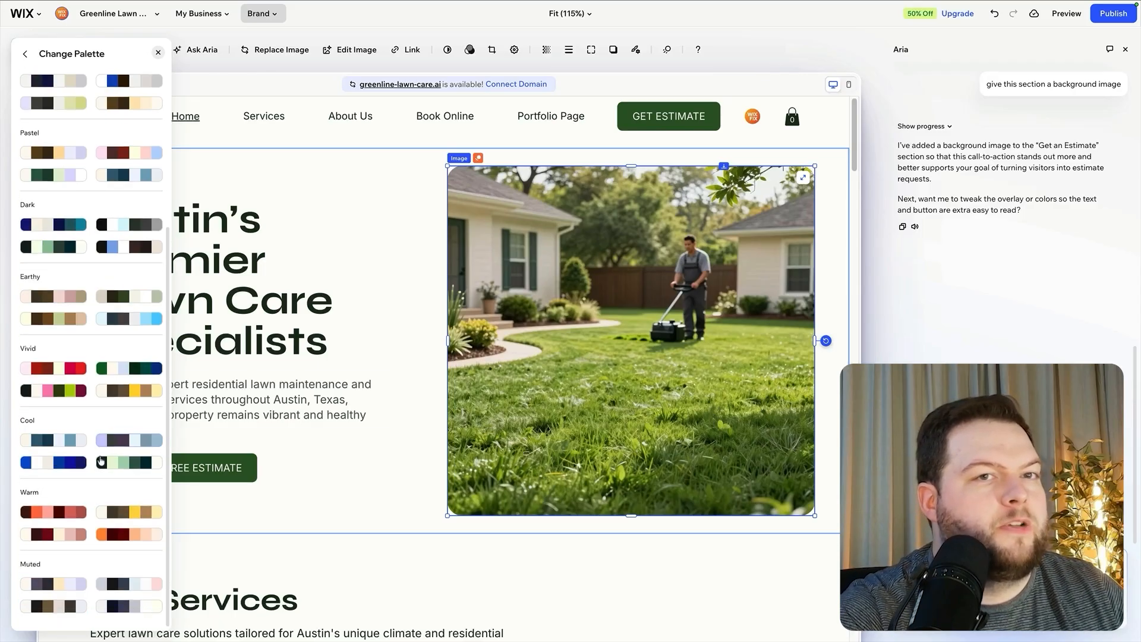
left_click(59, 246)
scroll(578, 386, "down", 5)
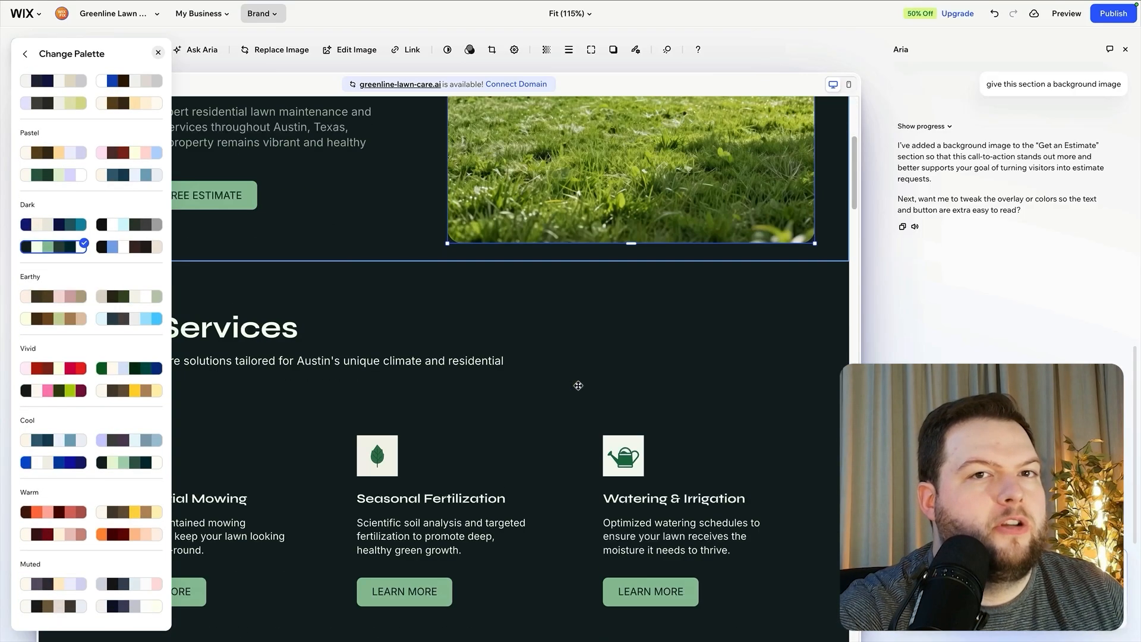
scroll(579, 386, "down", 4)
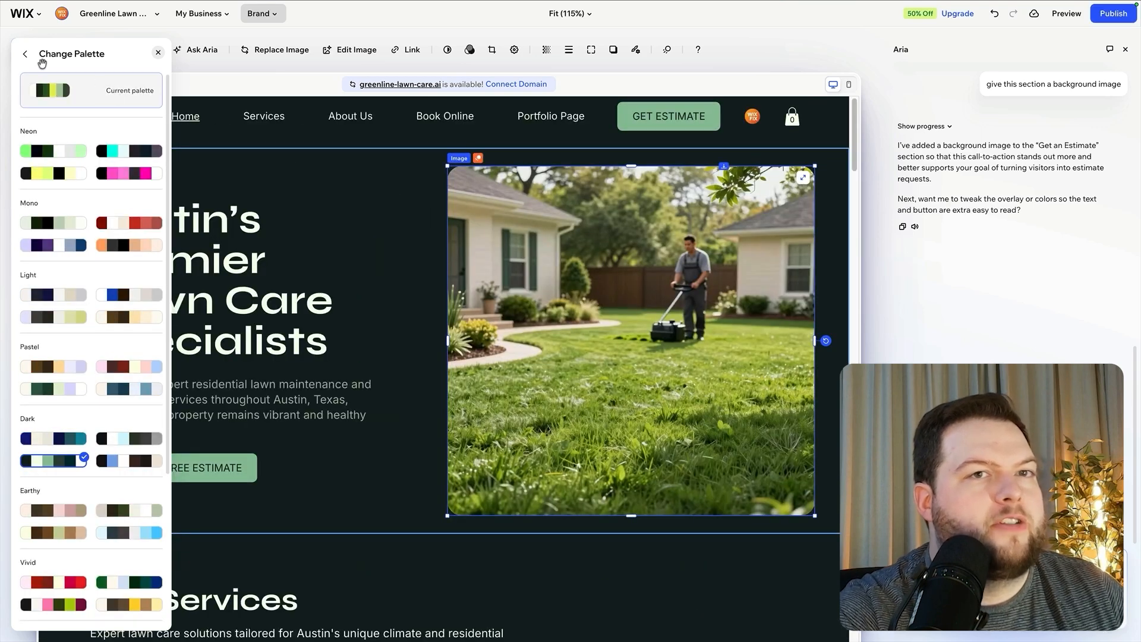
left_click(43, 78)
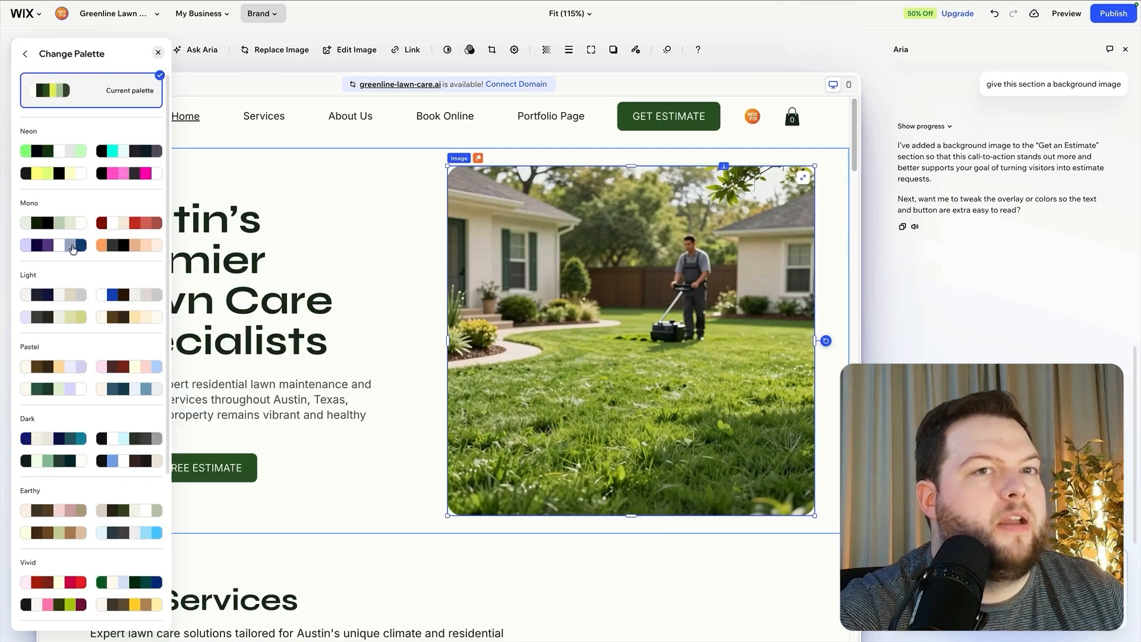
Step: Look through the brand color palettes and check the custom color options of the light green accent color
scroll(74, 253, "down", 4)
scroll(79, 258, "up", 4)
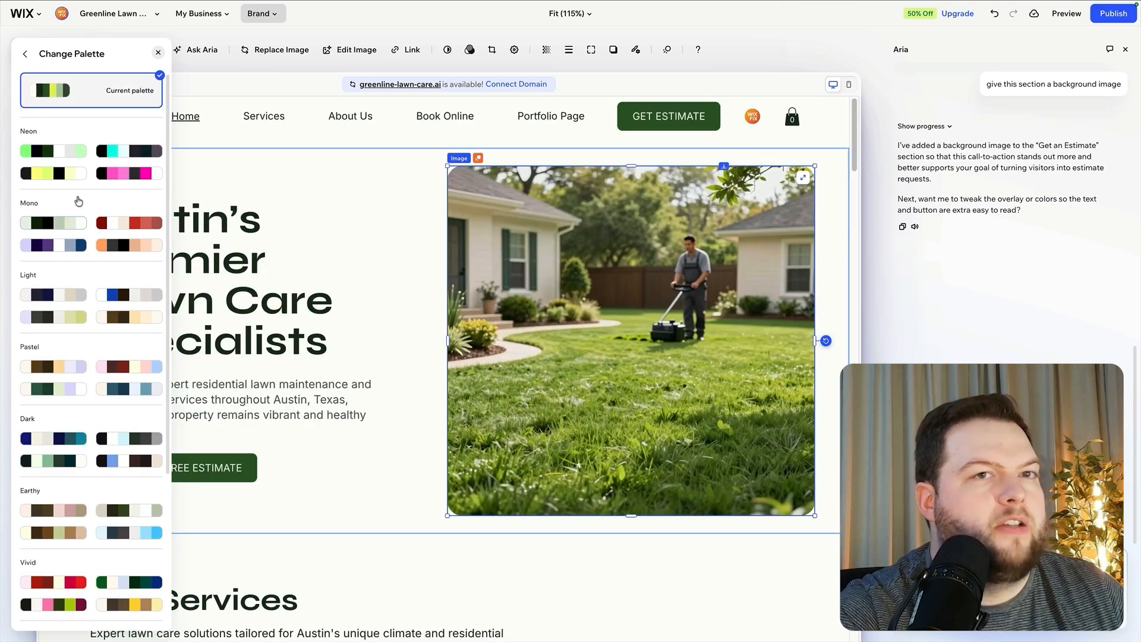
left_click(25, 54)
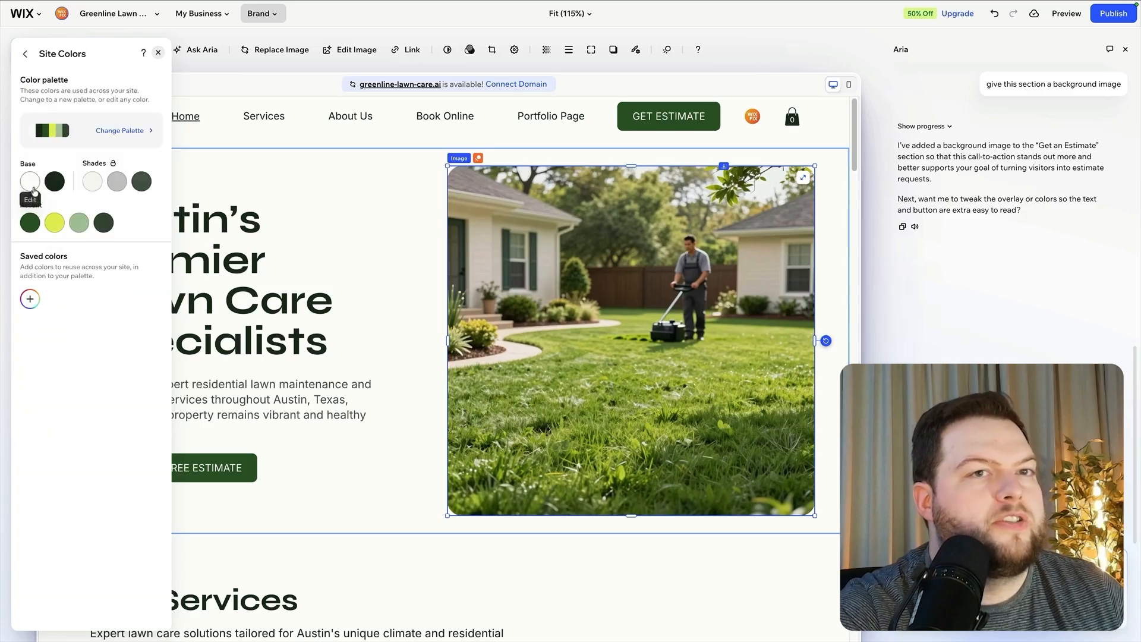
left_click(80, 222)
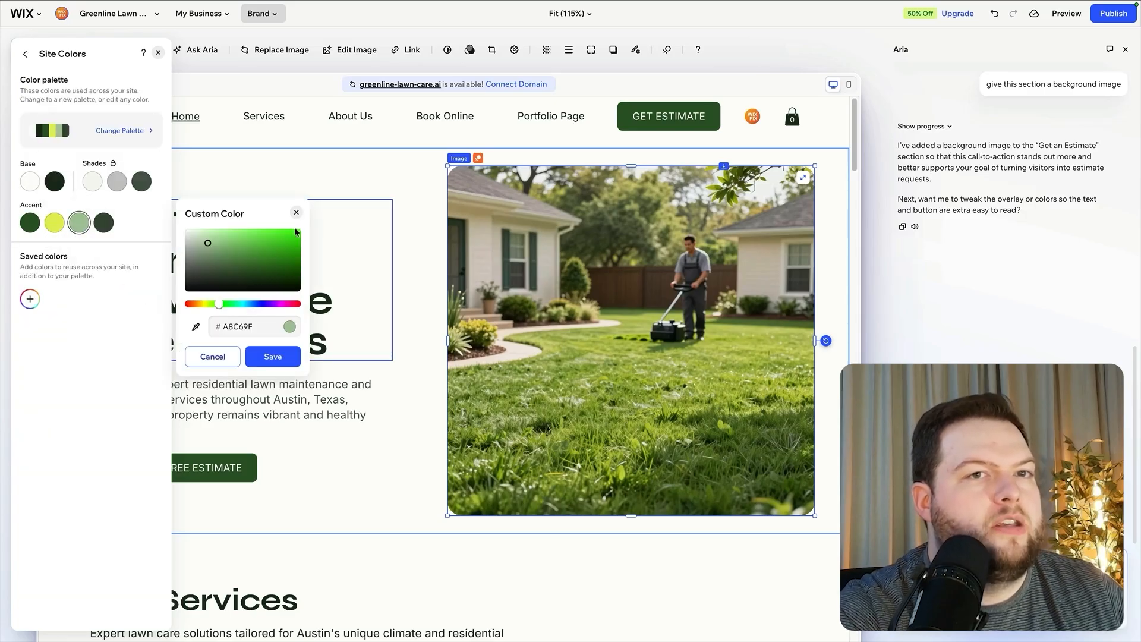
left_click(25, 54)
Step: Browse the available font sets in the site's text styles
left_click(93, 306)
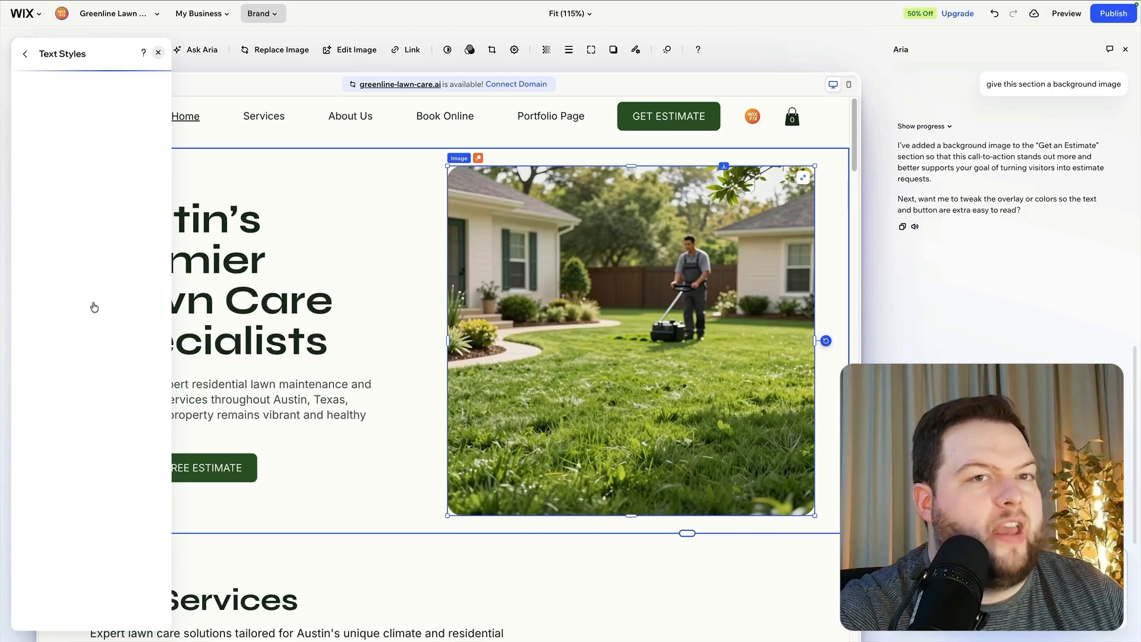
left_click(93, 134)
scroll(105, 236, "down", 10)
left_click(25, 54)
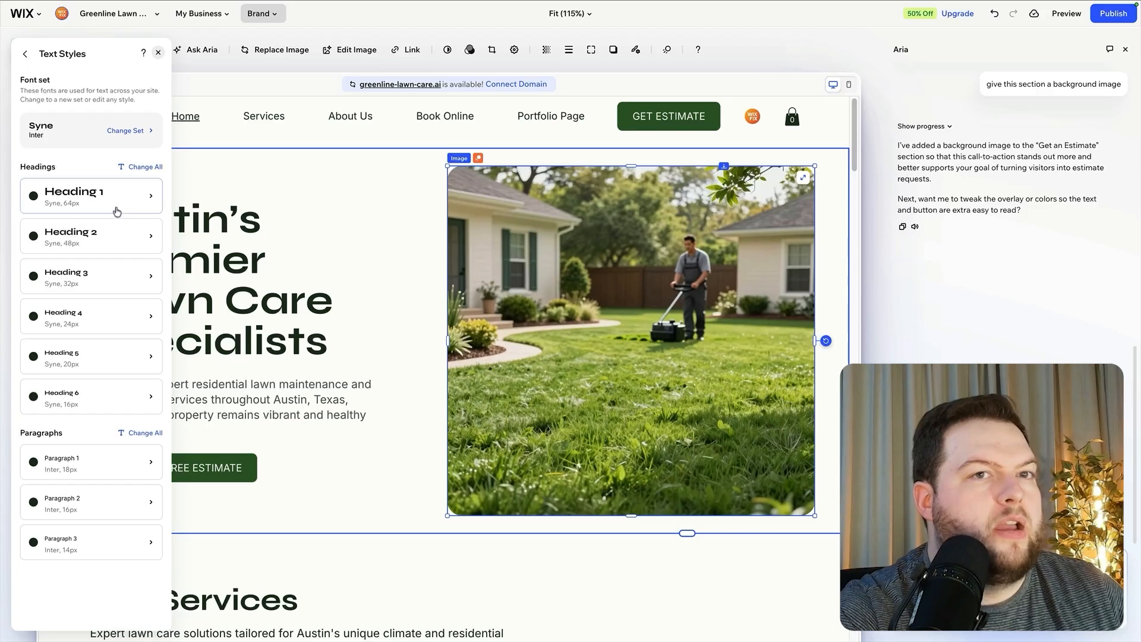
Step: Check the font choices for changing all headings and all paragraphs, and close the text styles
left_click(140, 167)
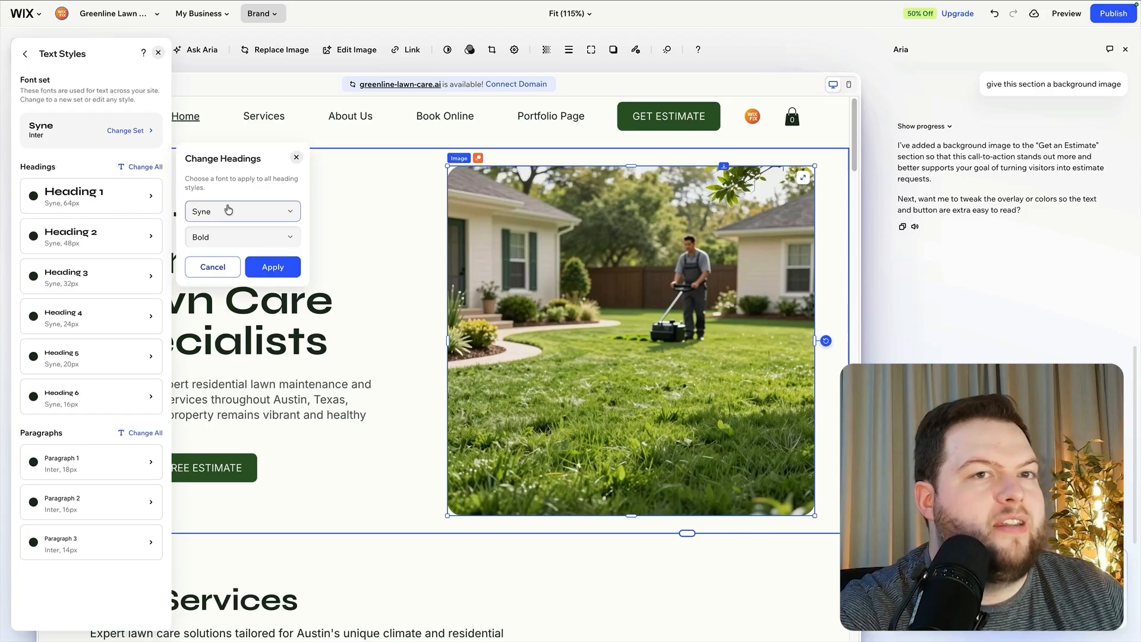
left_click(229, 211)
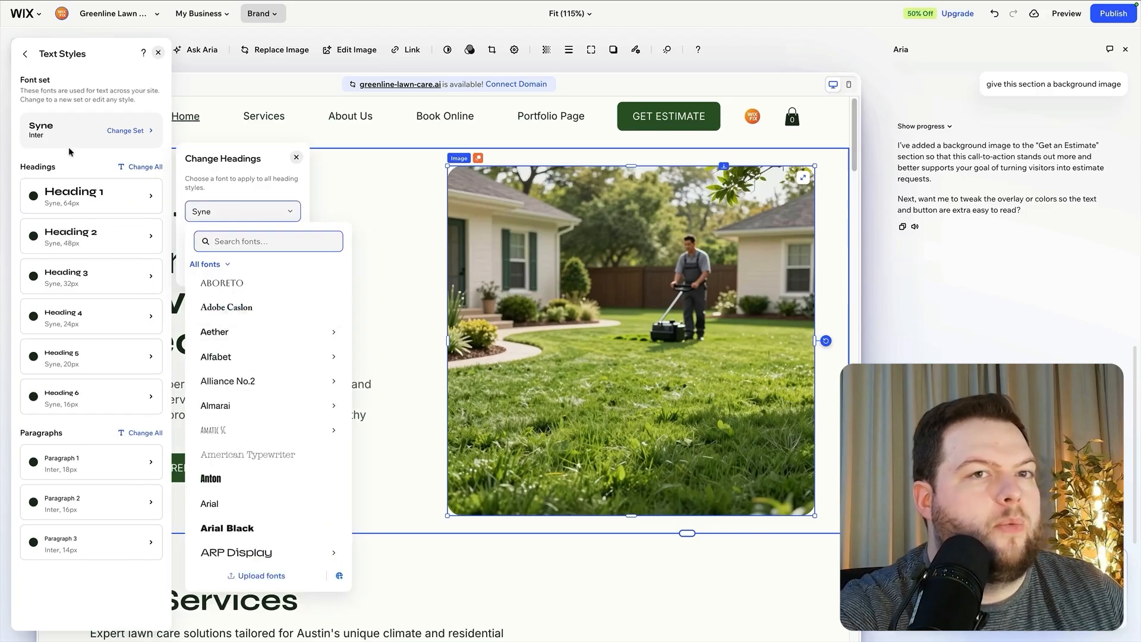
left_click(87, 157)
left_click(151, 434)
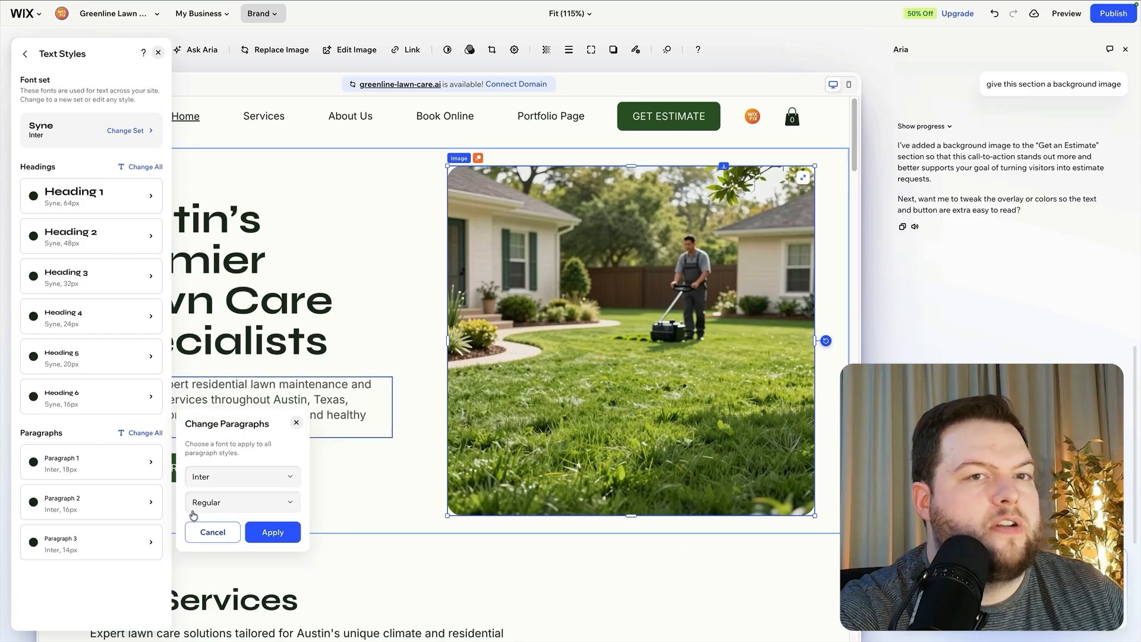
left_click(262, 483)
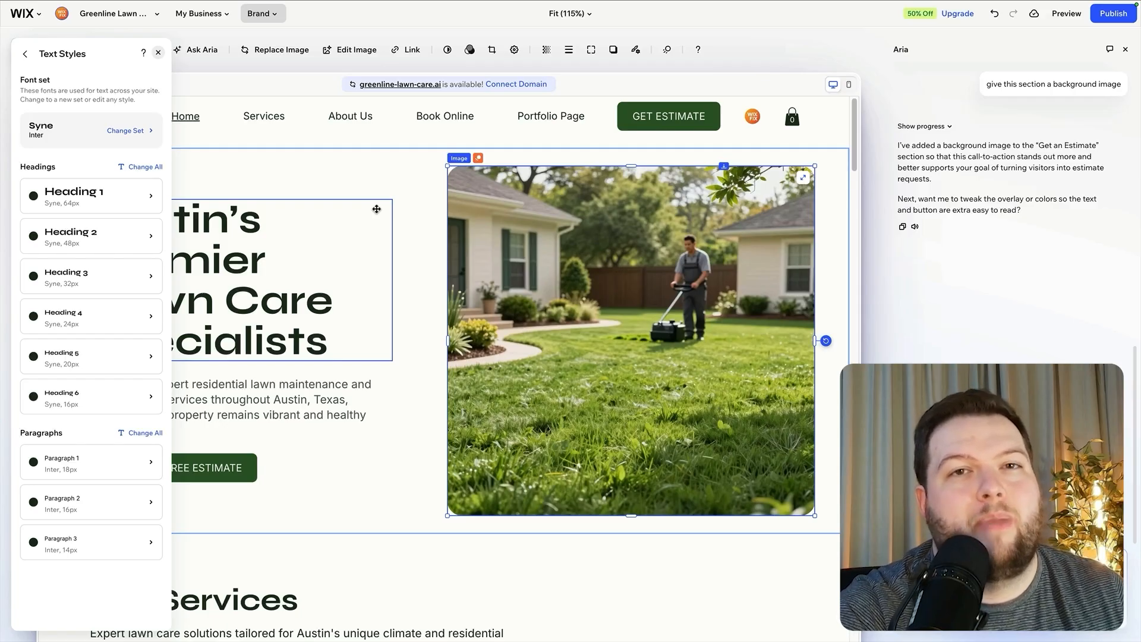
left_click(159, 53)
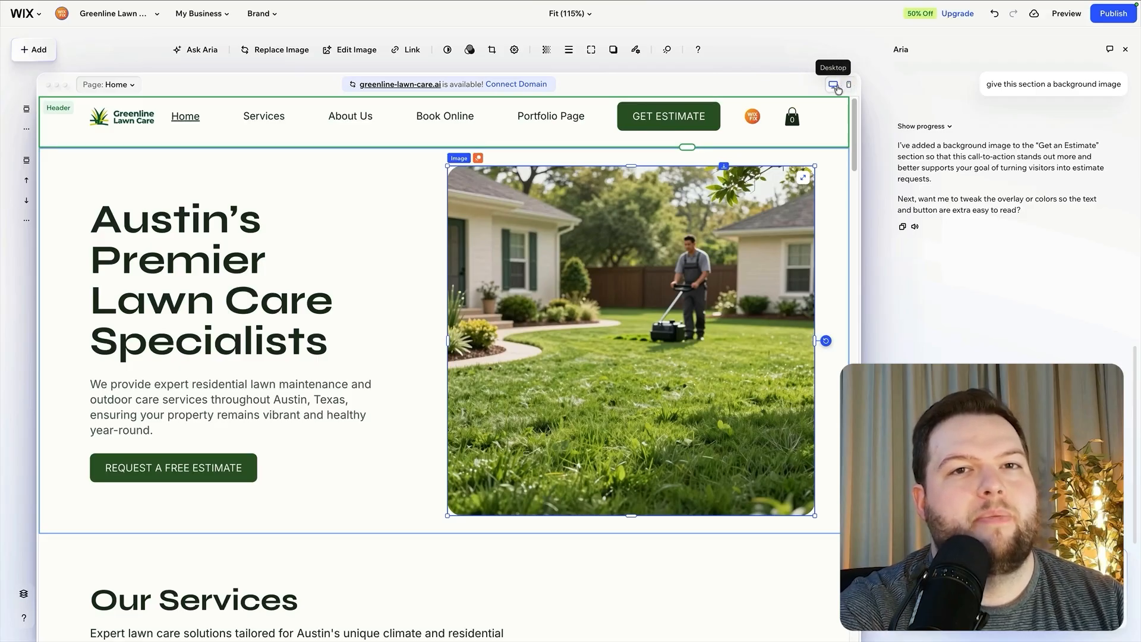
Step: Switch the home page to its mobile view and review the layout of the hero and services sections
left_click(849, 87)
scroll(647, 362, "down", 8)
scroll(646, 362, "down", 19)
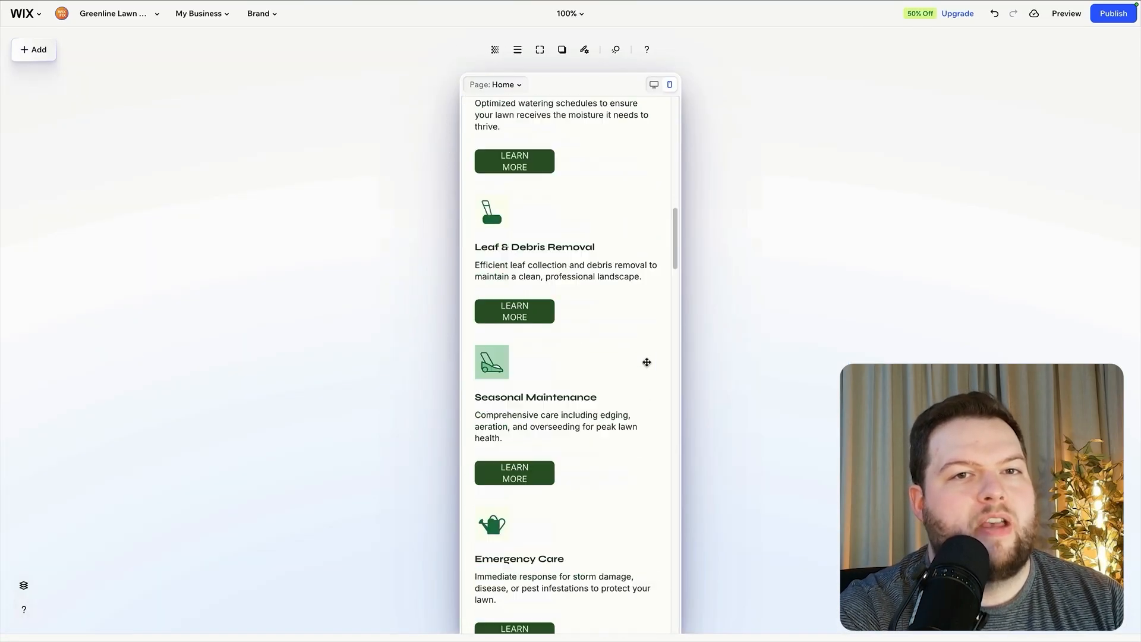
scroll(647, 362, "up", 20)
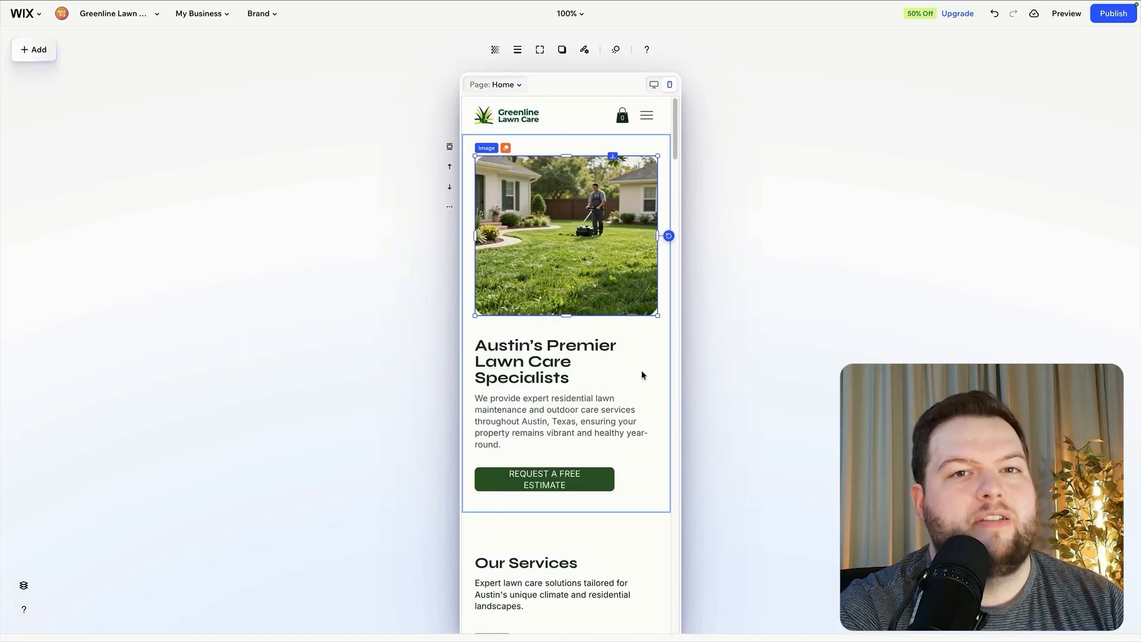
Step: Widen the hero section's Request a Free Estimate button in the mobile view to match the hero image's width
left_click(611, 483)
left_click_drag(618, 483, 658, 479)
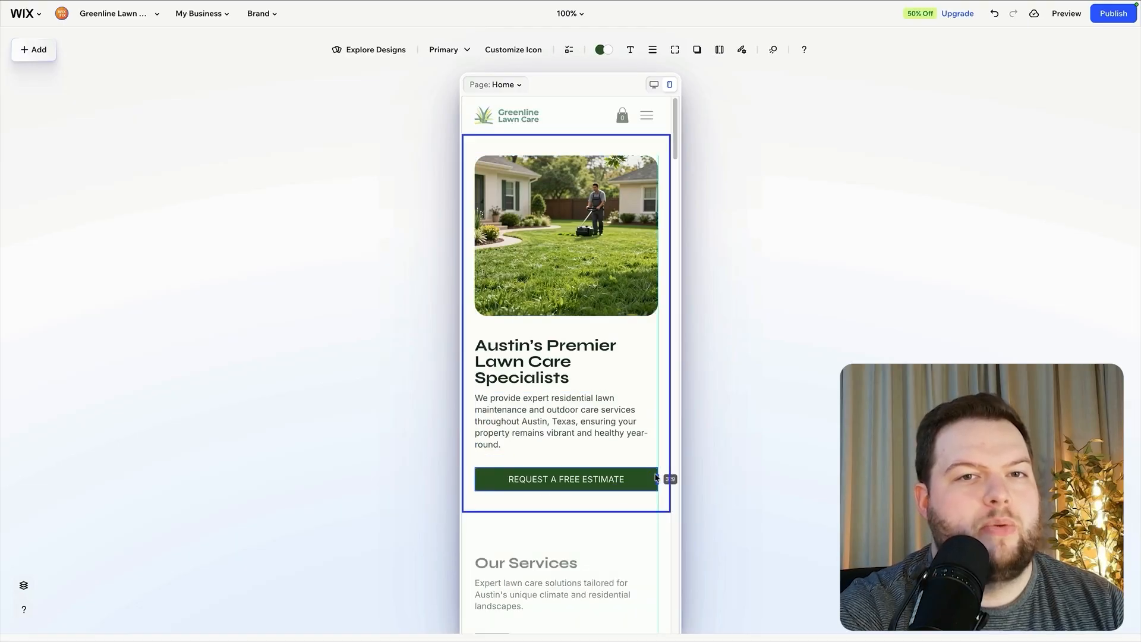
left_click(573, 374)
Step: Widen the Learn More buttons under Residential Mowing and Seasonal Fertilization in the mobile view so each label fits on one line
scroll(574, 376, "down", 6)
left_click(549, 378)
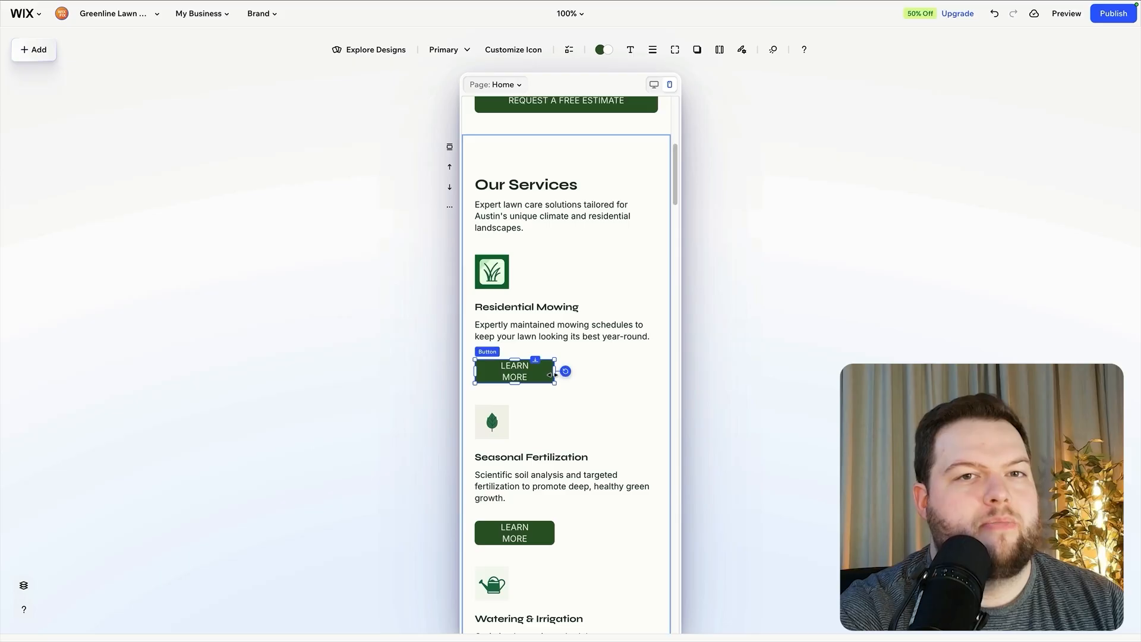
mouse_move(555, 372)
left_mouse_down()
mouse_move(573, 371)
mouse_move(563, 372)
left_mouse_up()
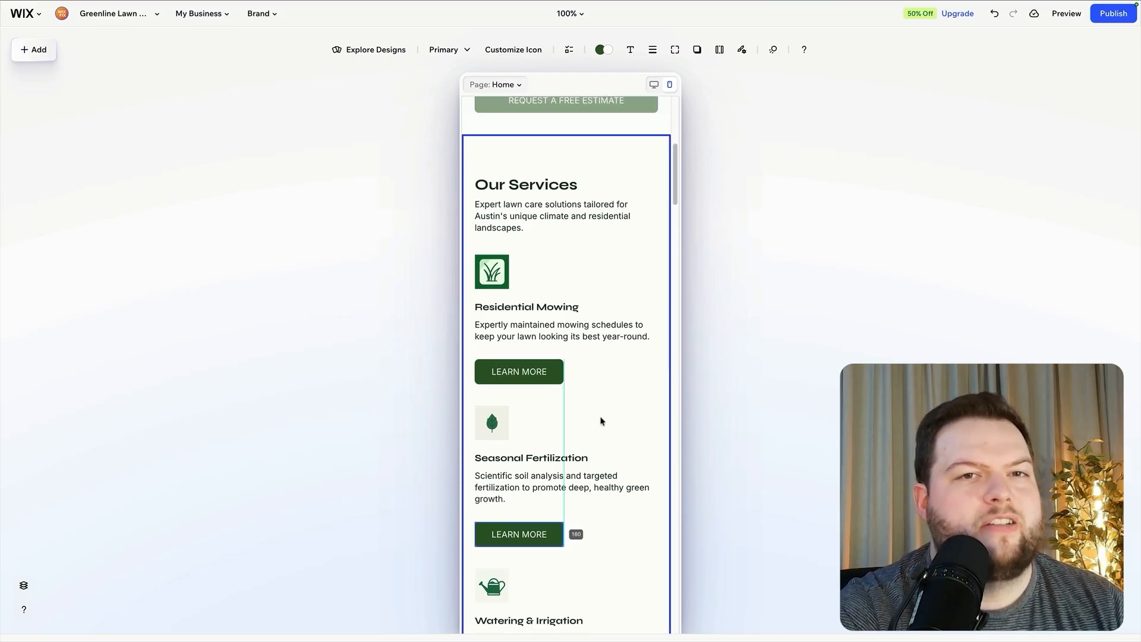
scroll(602, 423, "down", 15)
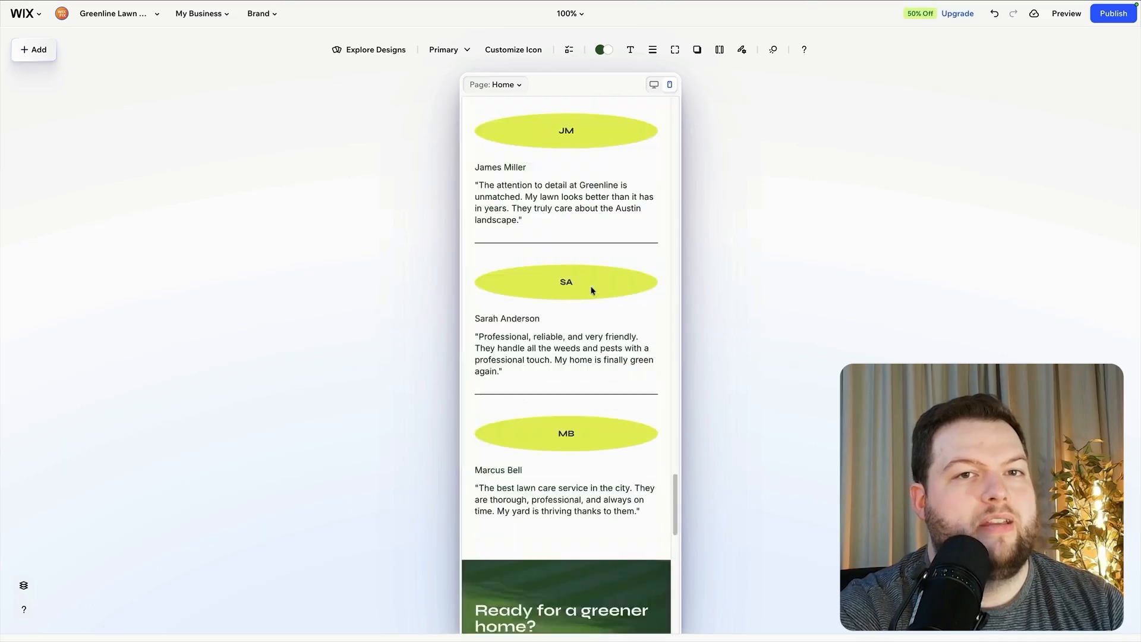
scroll(591, 287, "up", 15)
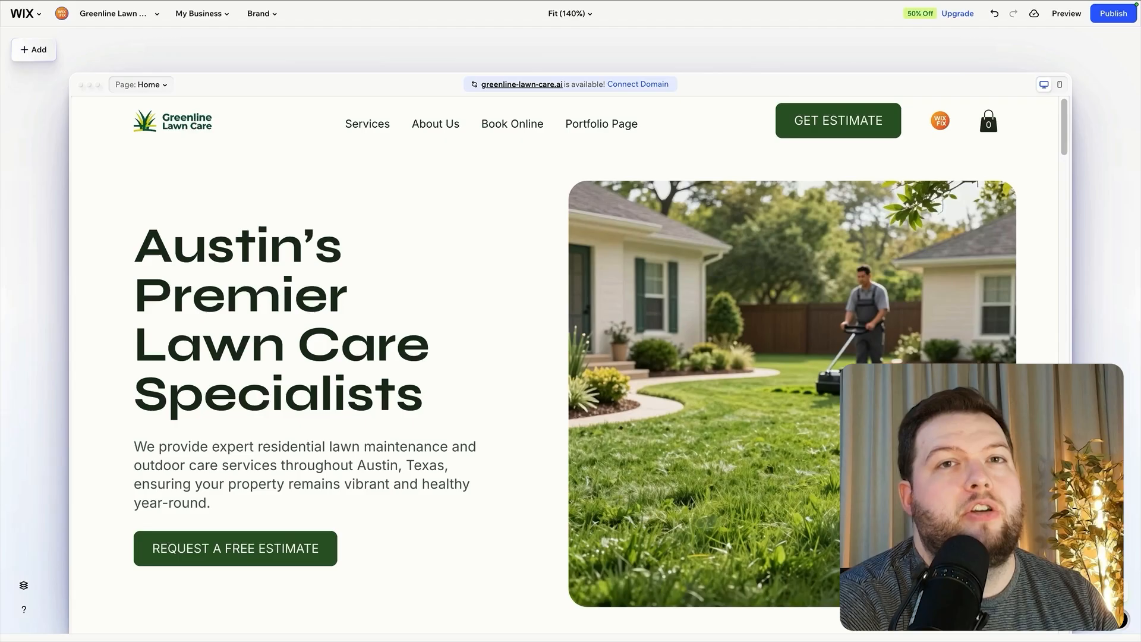
Step: Replace the hero heading in the desktop view with "Reliable Lawn Care for a Healthier, Better-Looking Yard"
scroll(526, 382, "down", 1)
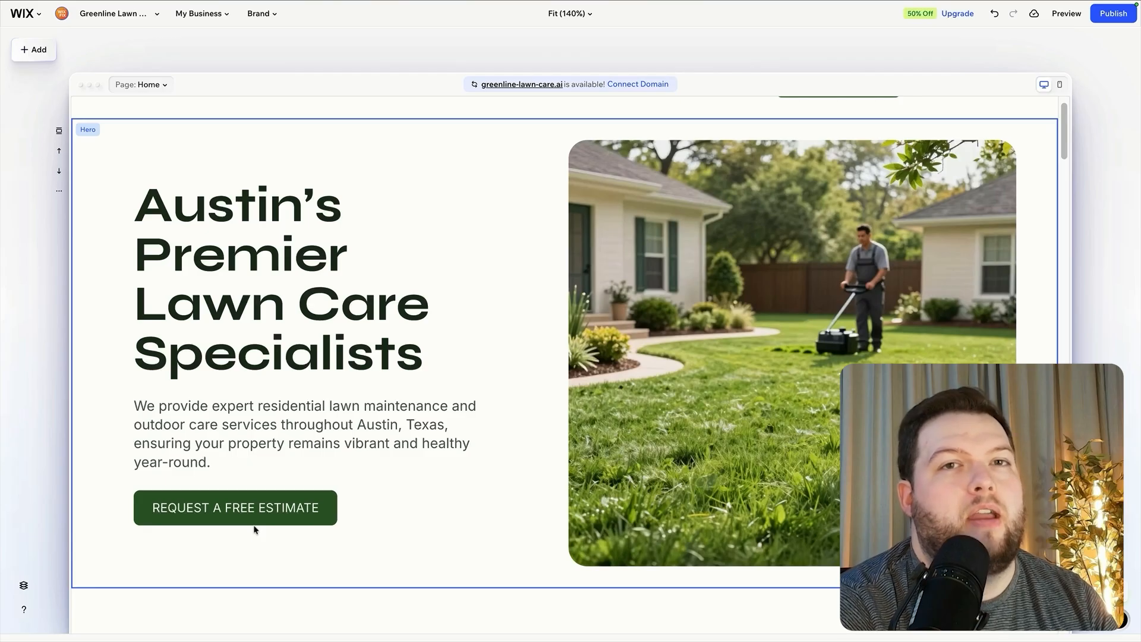
double_click(251, 249)
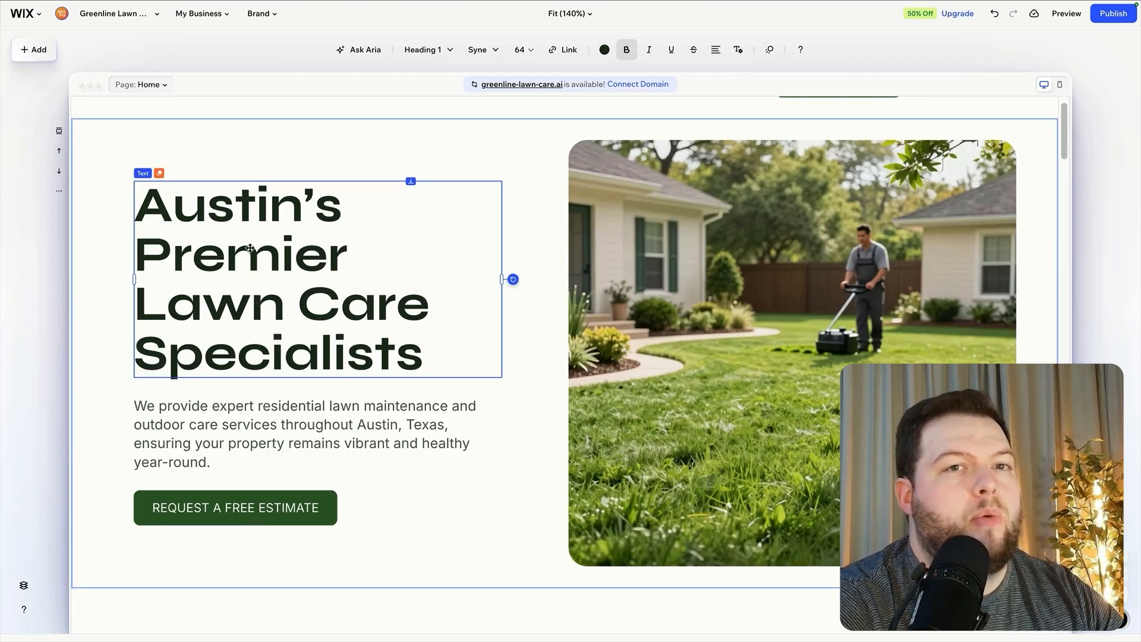
key("ctrl+v")
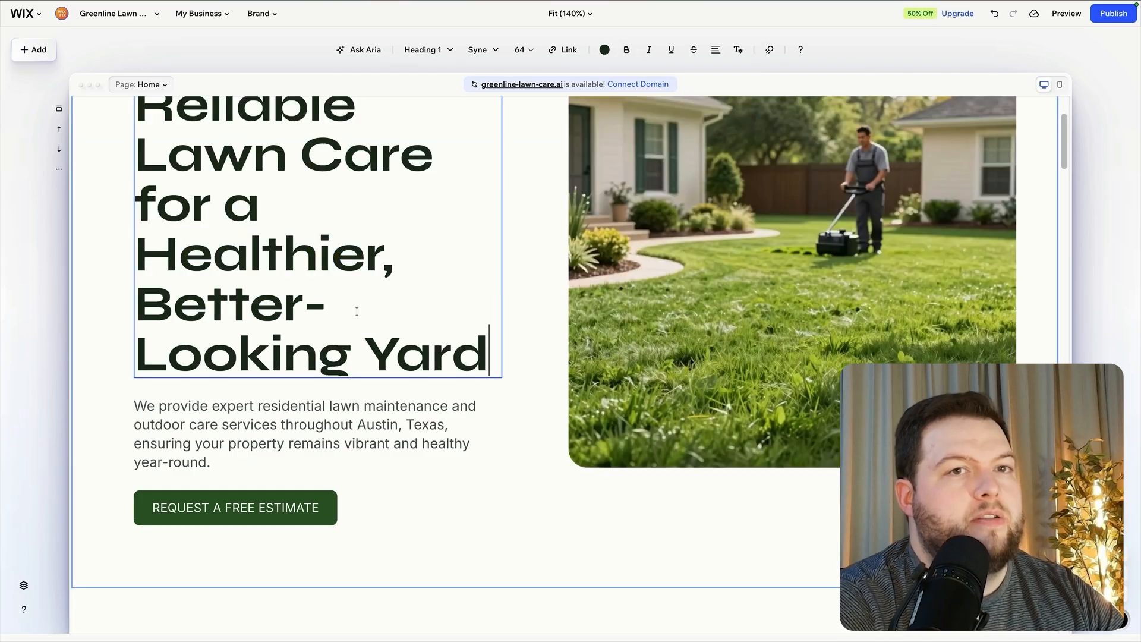
Step: Set the font size of the entire hero heading to 48
left_click(458, 353)
key("ctrl+a")
scroll(771, 313, "up", 3)
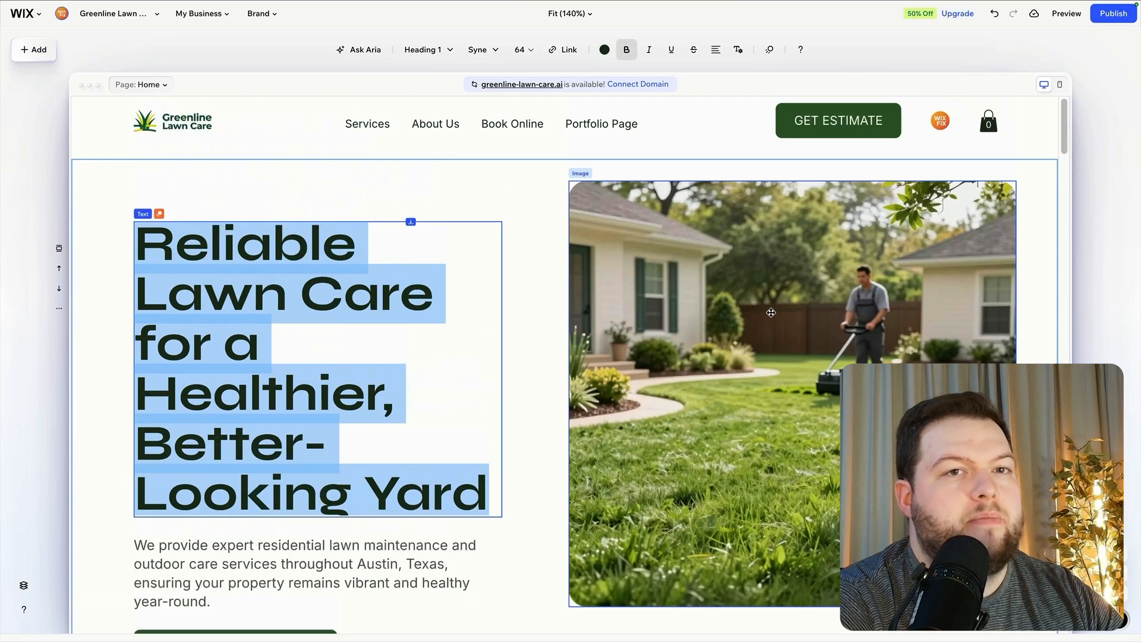
scroll(771, 312, "down", 2)
scroll(771, 312, "up", 1)
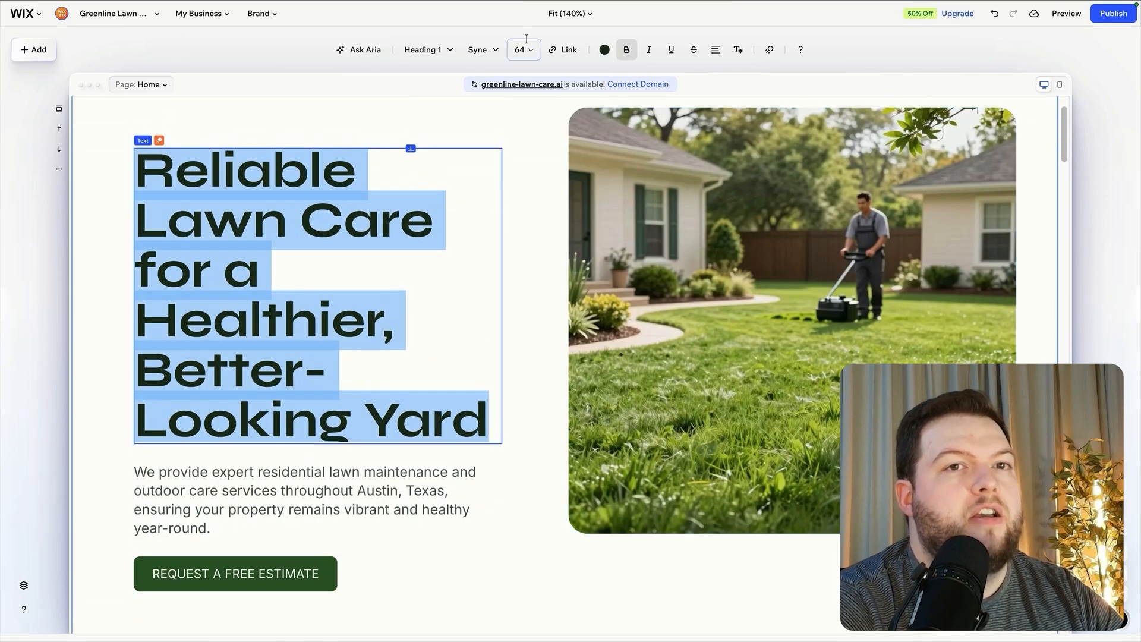
left_click(522, 47)
left_click(521, 44)
scroll(529, 119, "up", 2)
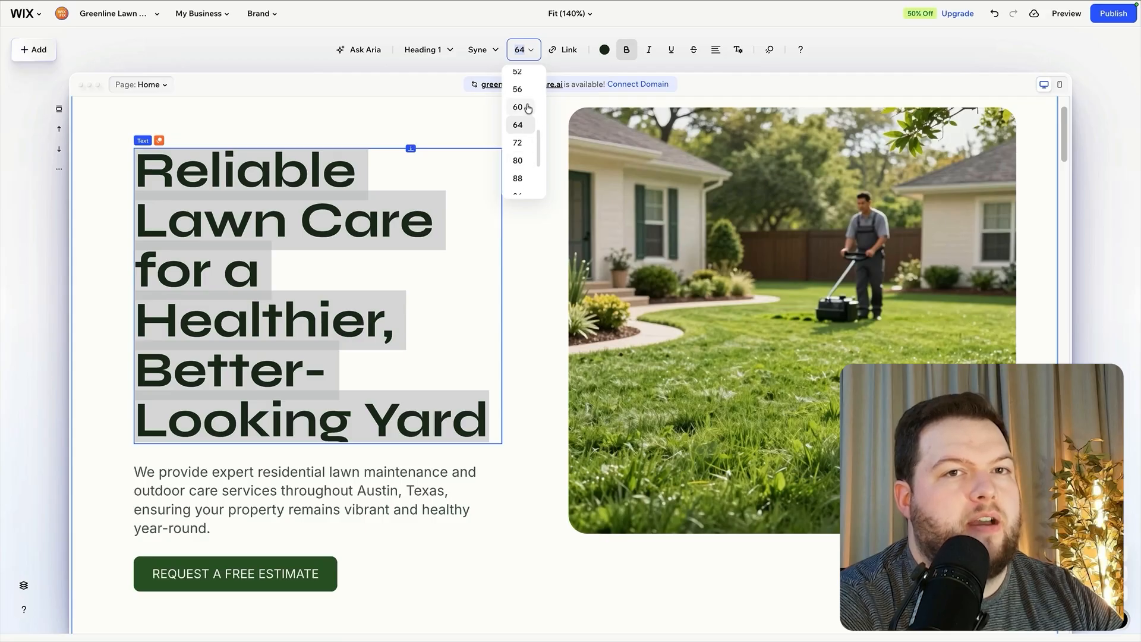
left_click(518, 88)
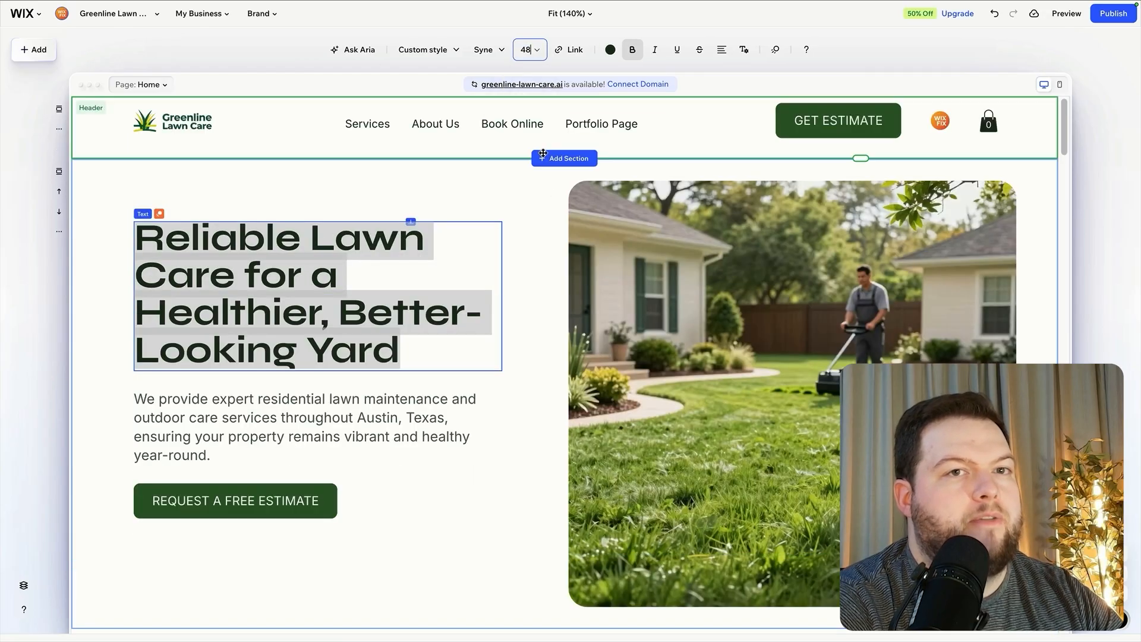
left_click(714, 385)
Step: Review the home page from the hero section through the gallery and testimonials to the "Ready for a greener home?" section
scroll(833, 243, "down", 1)
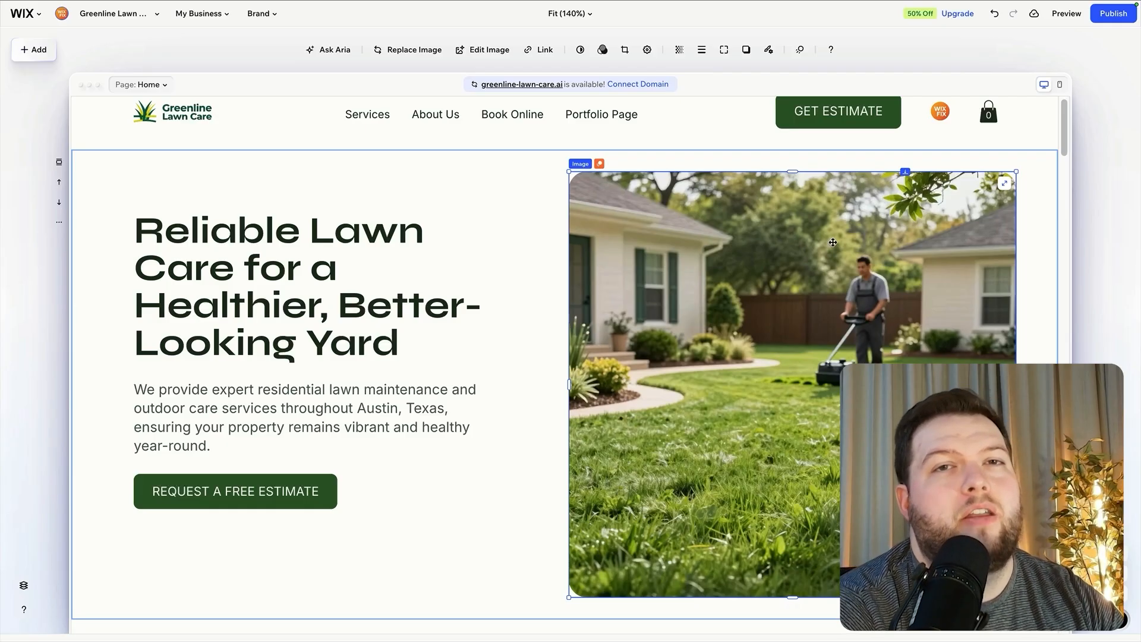
scroll(675, 402, "down", 20)
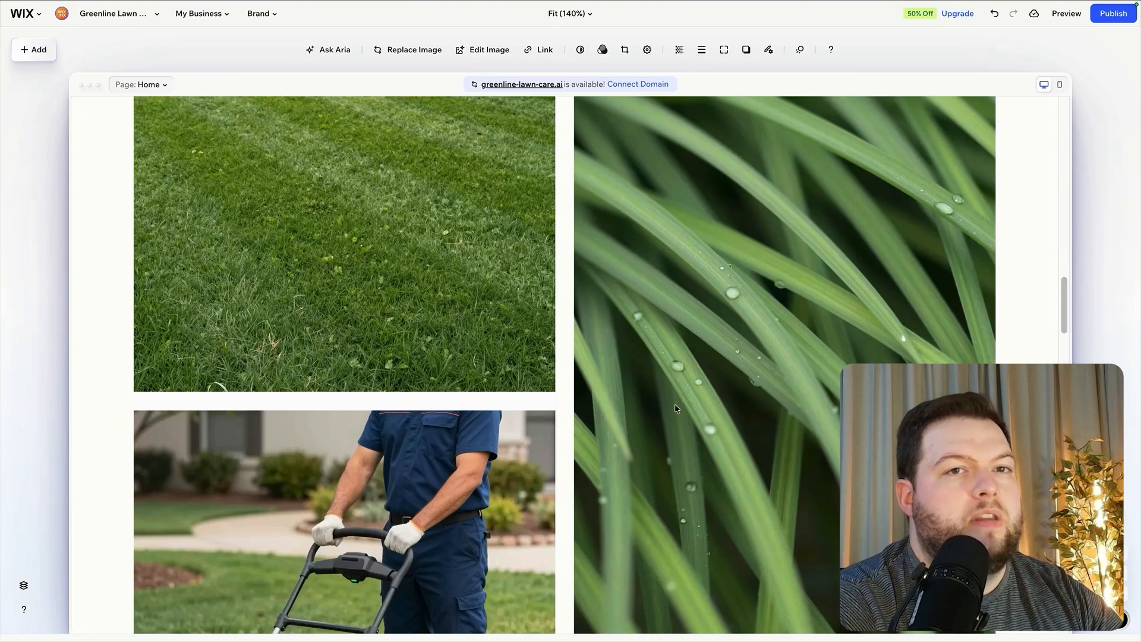
scroll(675, 401, "down", 12)
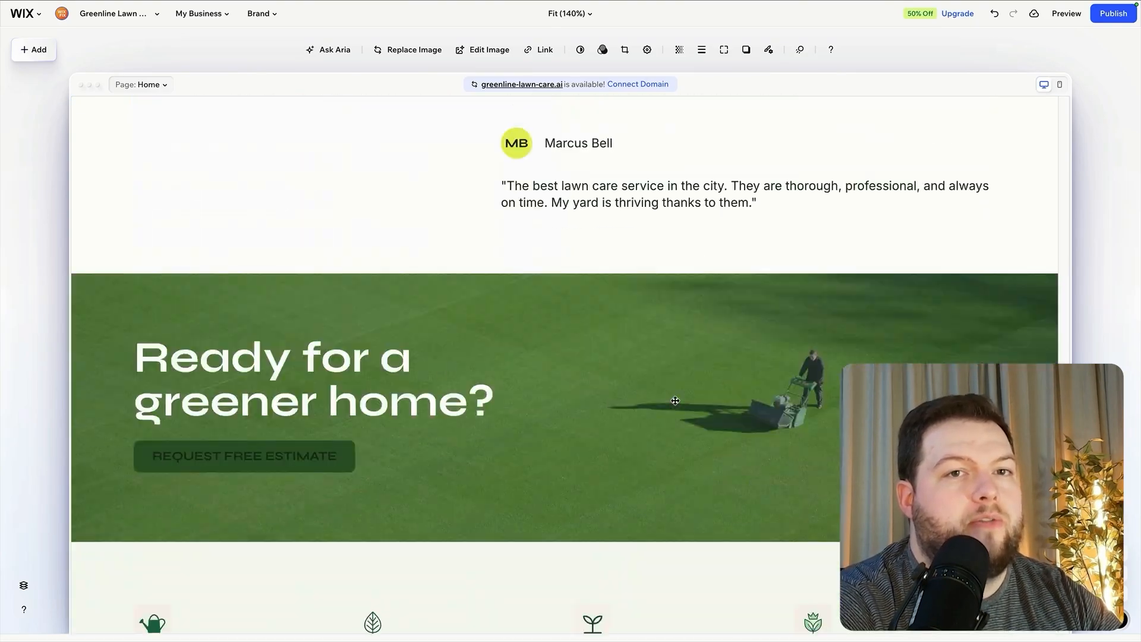
scroll(675, 400, "up", 20)
scroll(673, 397, "down", 14)
scroll(674, 397, "down", 3)
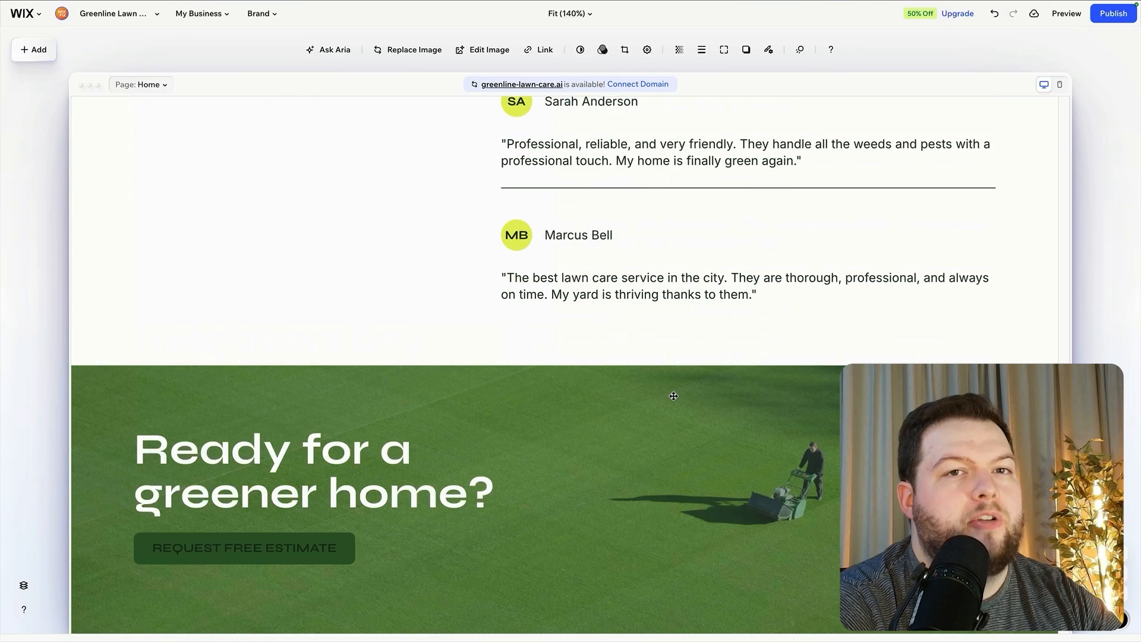
scroll(673, 395, "up", 6)
scroll(637, 454, "up", 20)
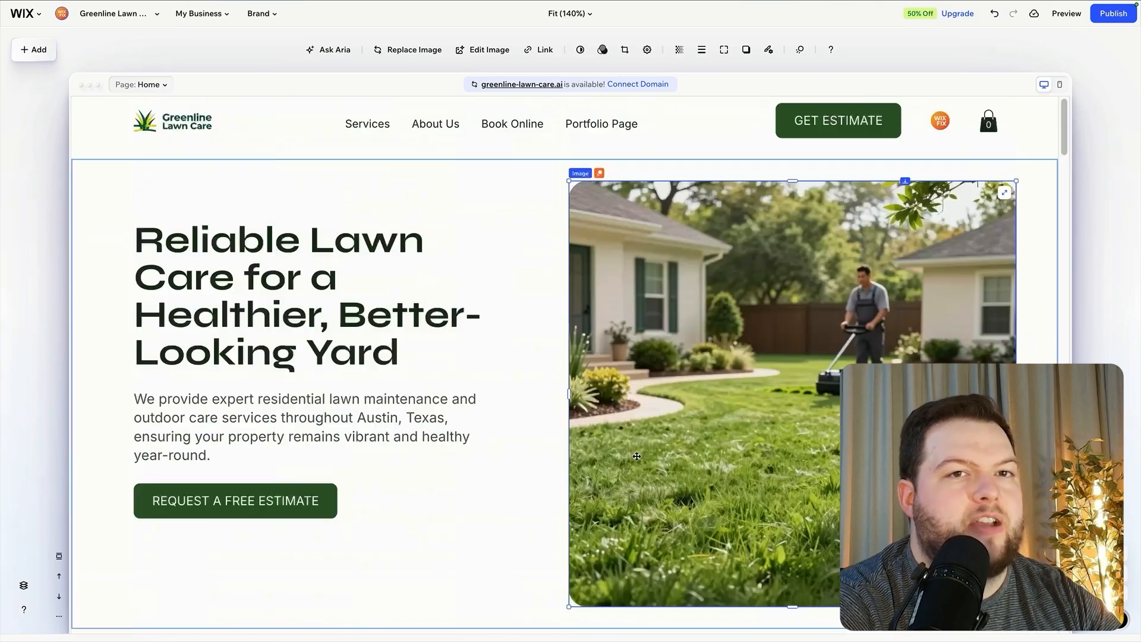
Step: Generate an AI section between the hero and Our Services with the prompt "create a section to build trust that includes statistics"
scroll(634, 456, "down", 5)
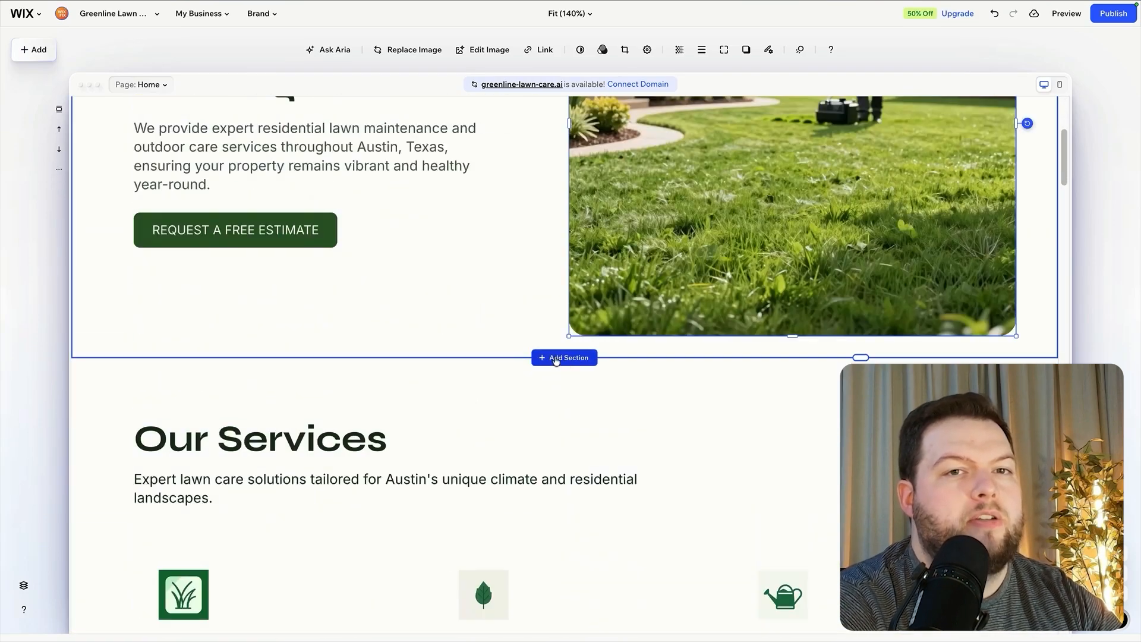
left_click(556, 361)
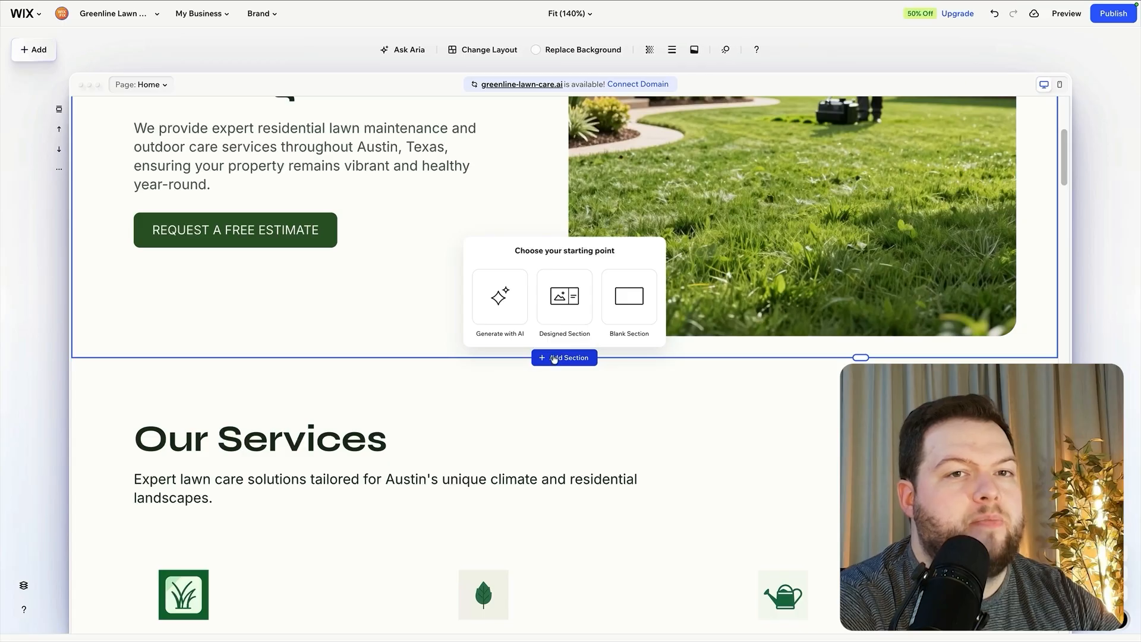
left_click(499, 299)
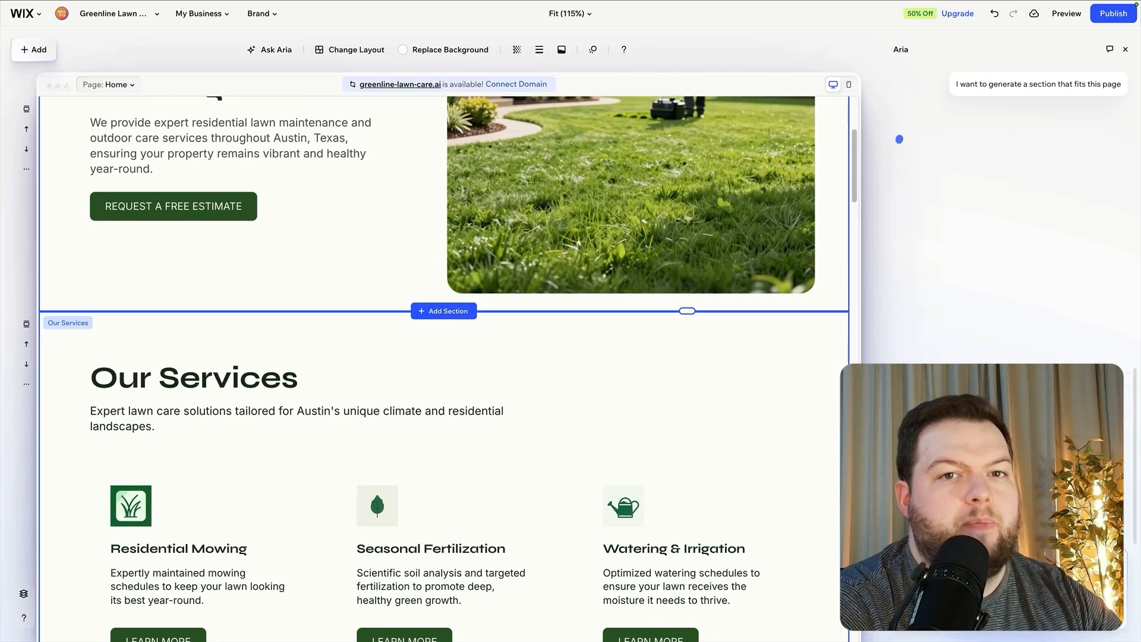
type("create")
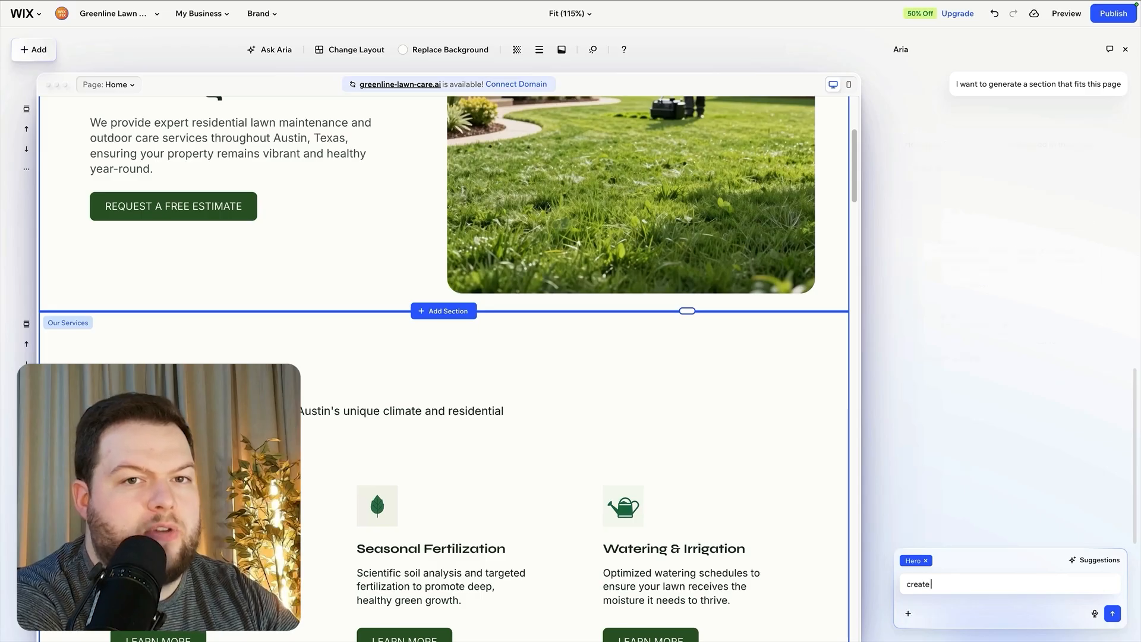
type(" a section")
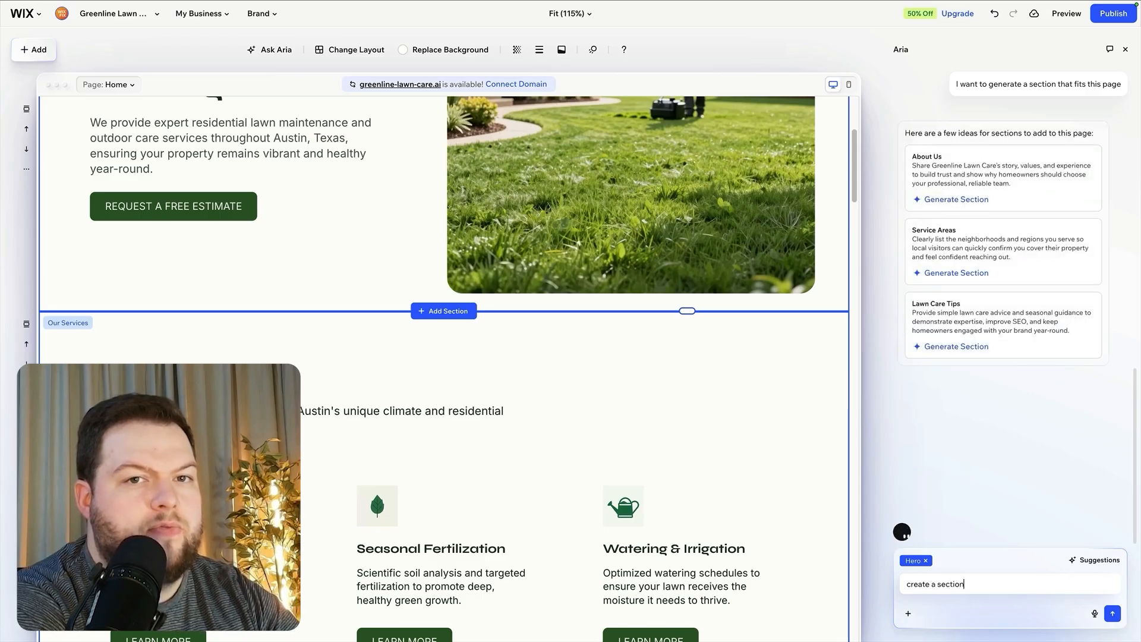
type(" to build trsut")
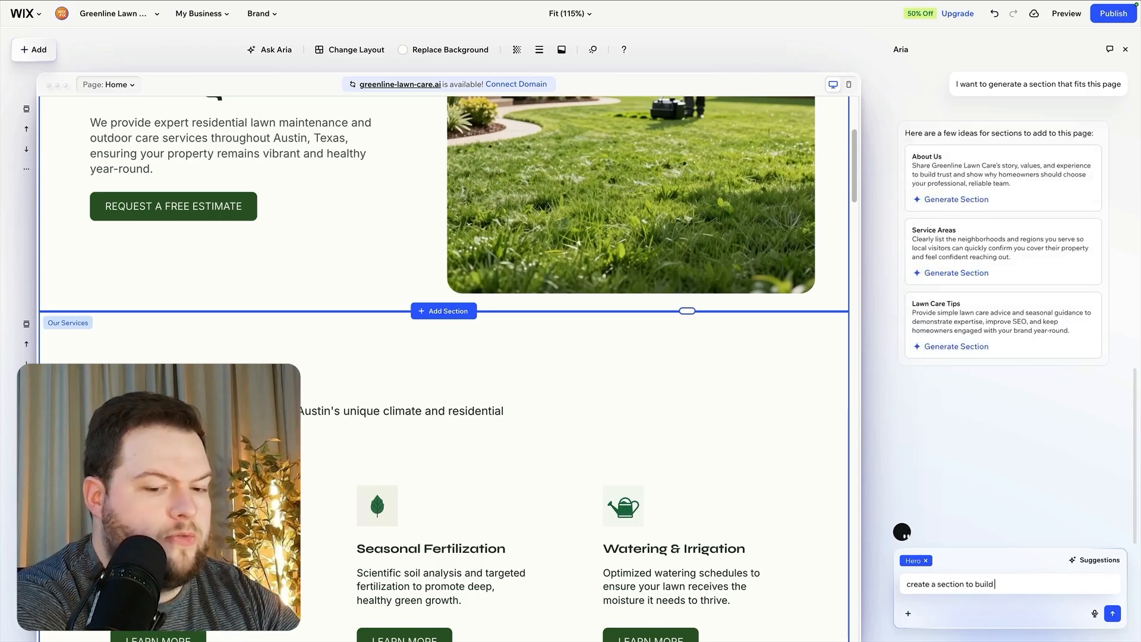
key("BackSpace")
key("BackSpace")
key("BackSpace")
type("ust that includes st")
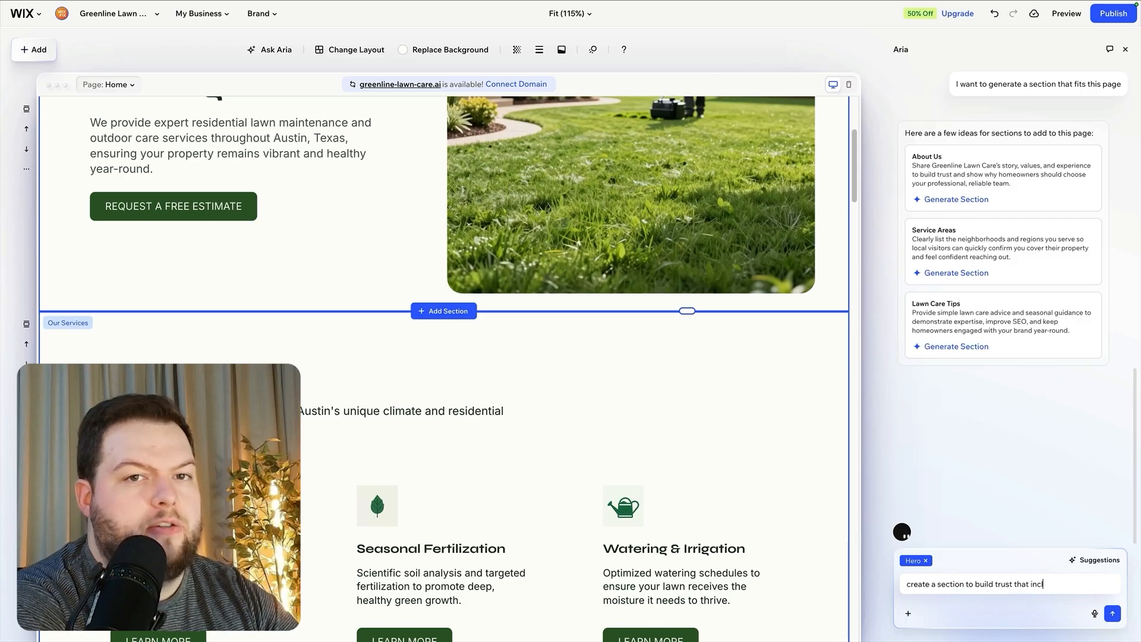
type("atistics")
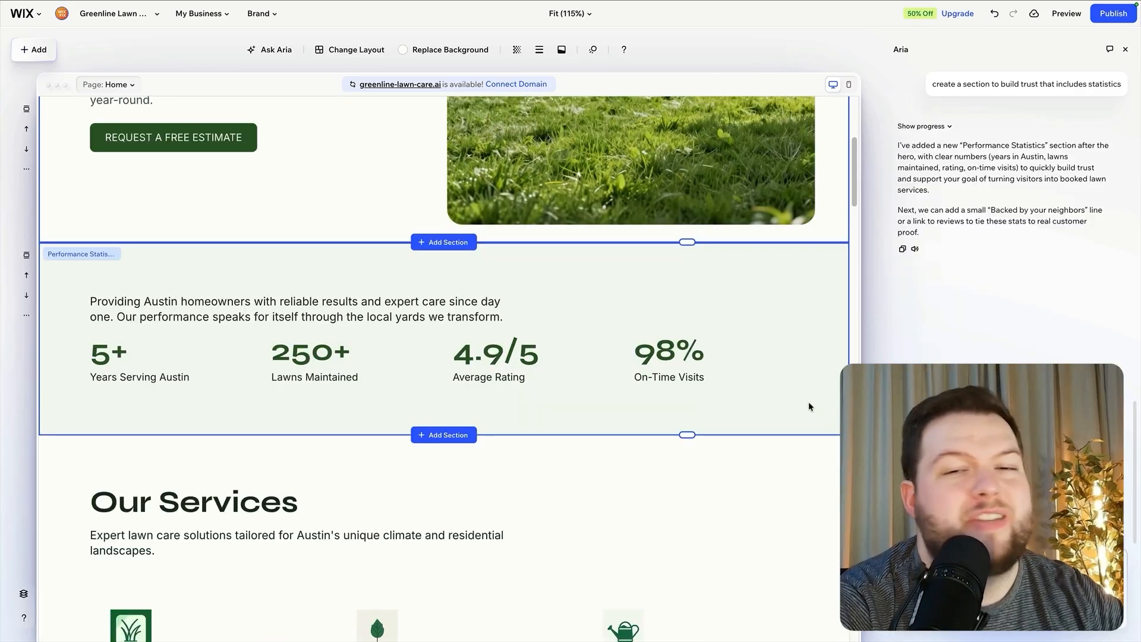
left_click(808, 406)
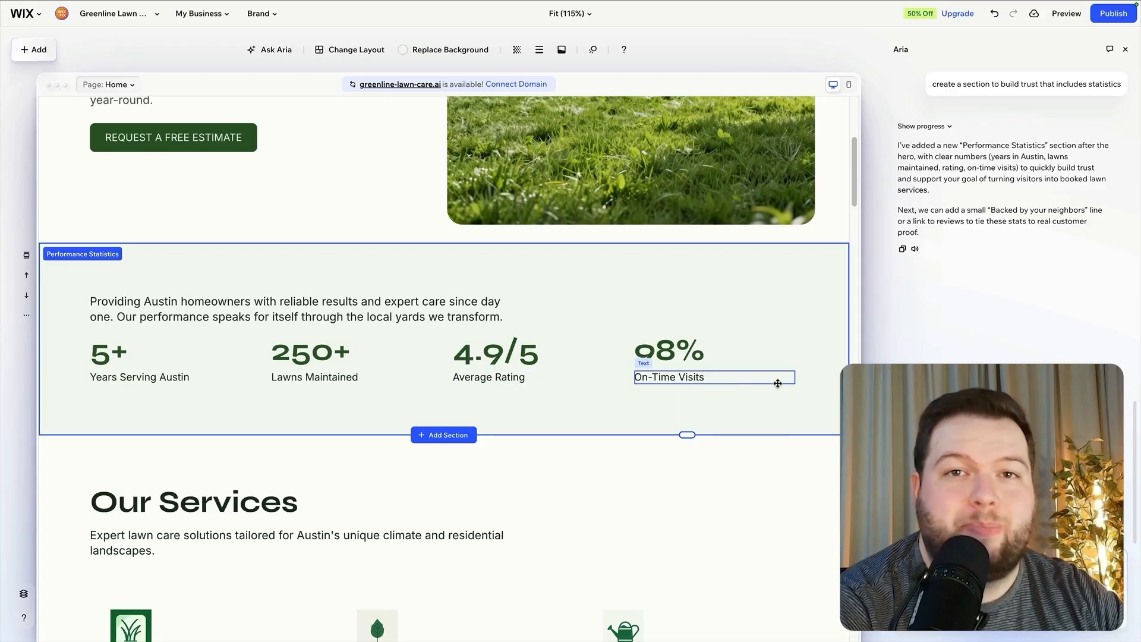
Step: Review the service cards and their icons in Our Services, continuing to the Our Austin Projects gallery
scroll(693, 381, "down", 5)
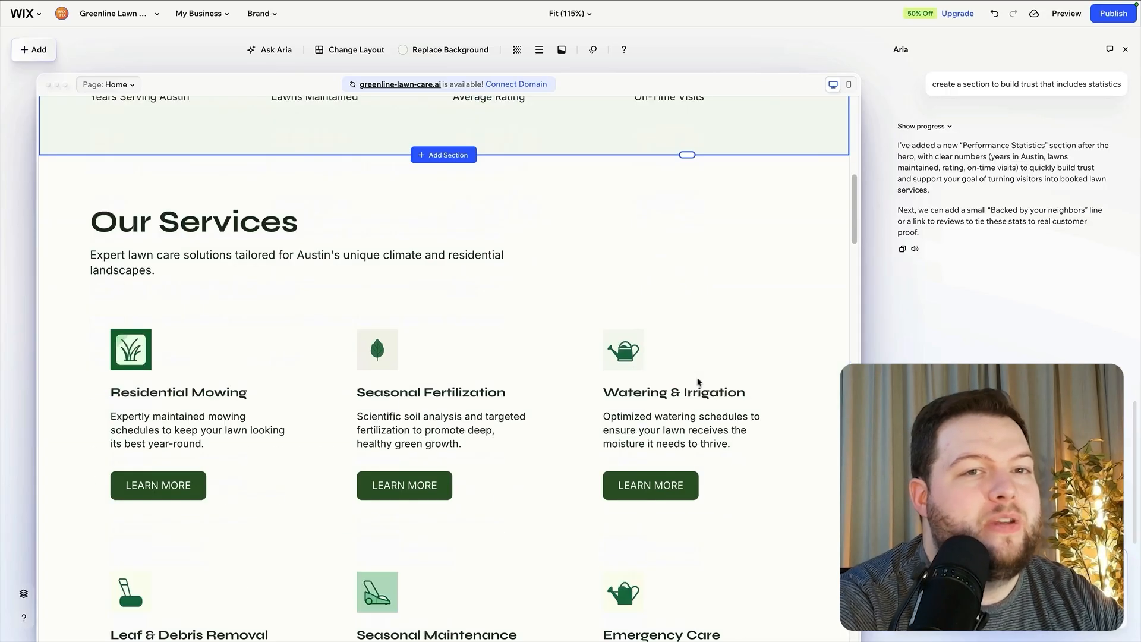
scroll(550, 372, "down", 2)
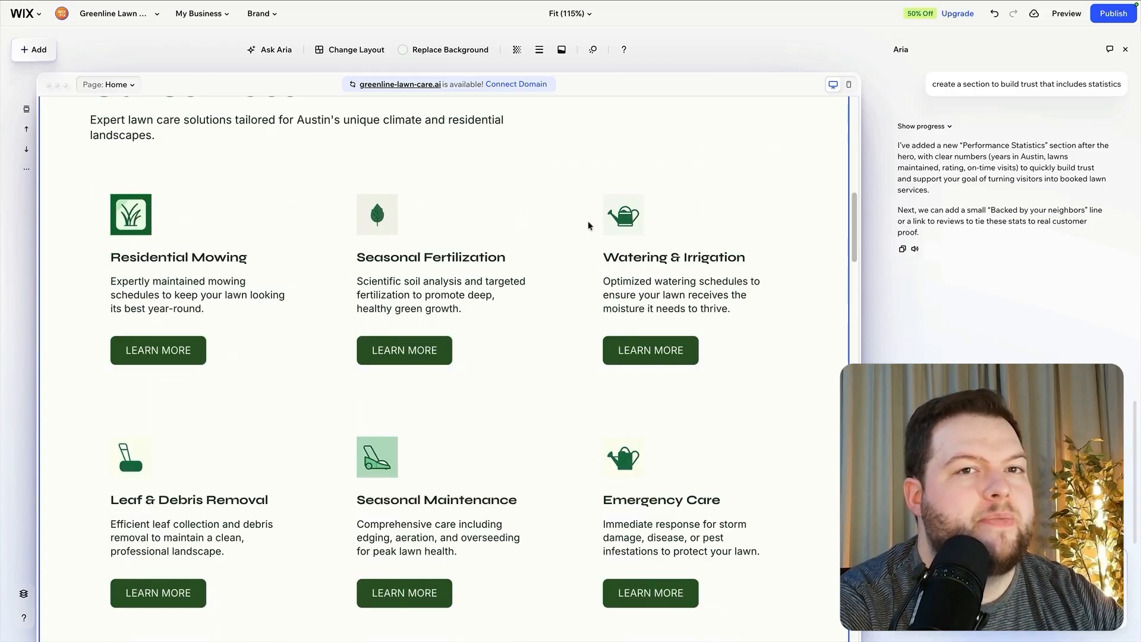
scroll(473, 385, "down", 6)
scroll(505, 433, "up", 9)
scroll(475, 410, "down", 3)
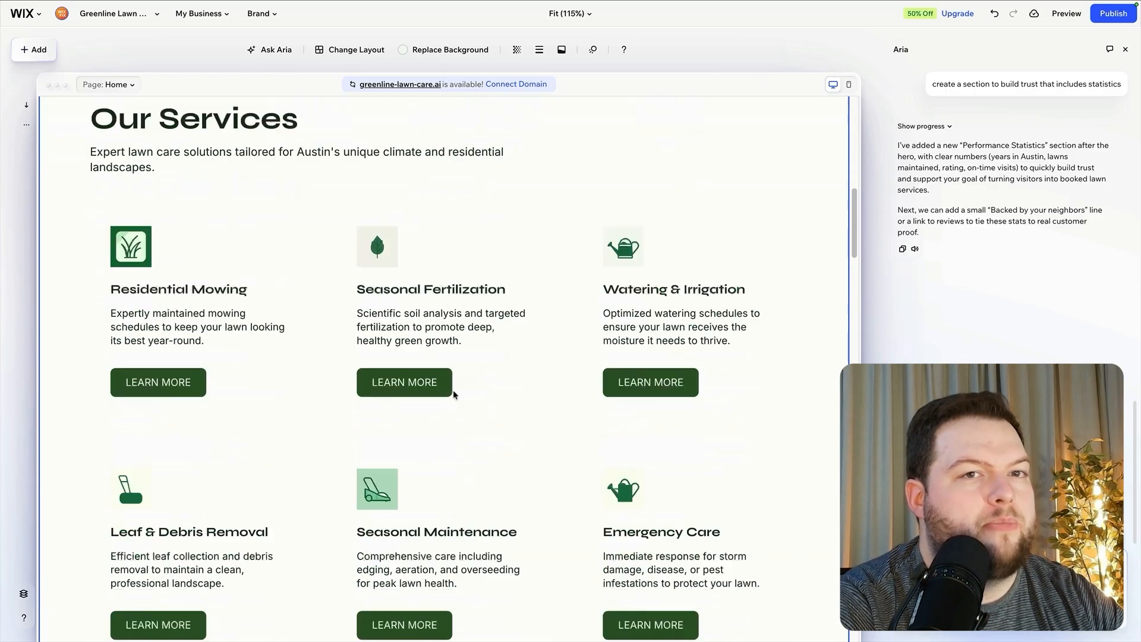
scroll(428, 327, "up", 1)
left_click(378, 286)
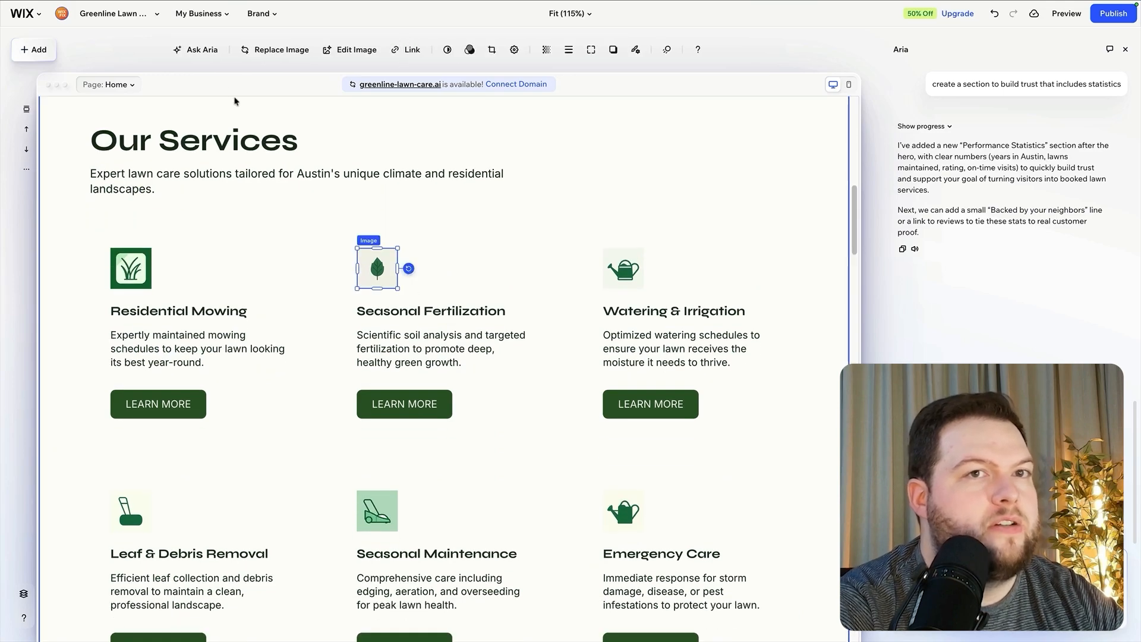
scroll(554, 300, "down", 5)
scroll(554, 300, "up", 5)
scroll(555, 298, "down", 10)
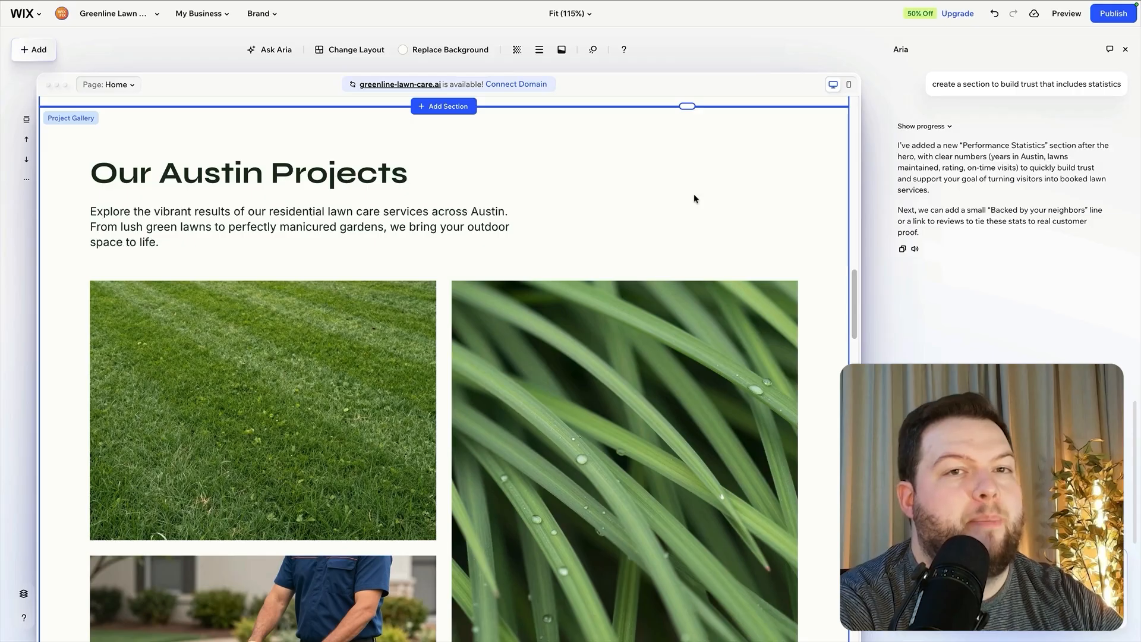
scroll(694, 195, "down", 1)
scroll(694, 197, "up", 2)
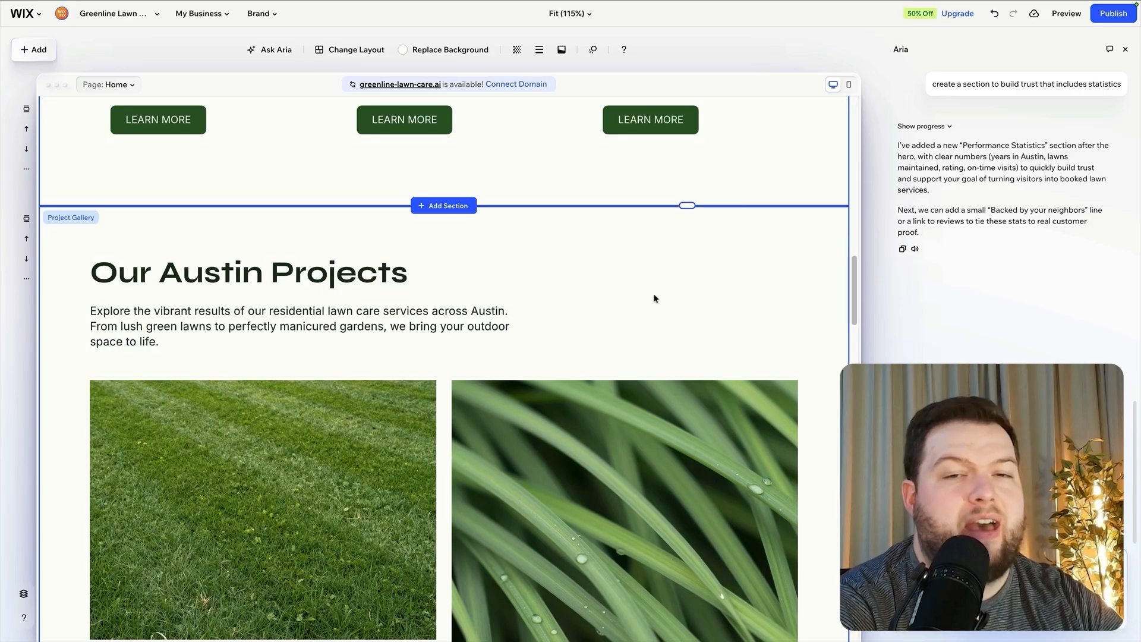
Step: Copy the Learn More button under Emergency Care into the Our Austin Projects section, opposite its heading
left_click(155, 273)
left_click(402, 246)
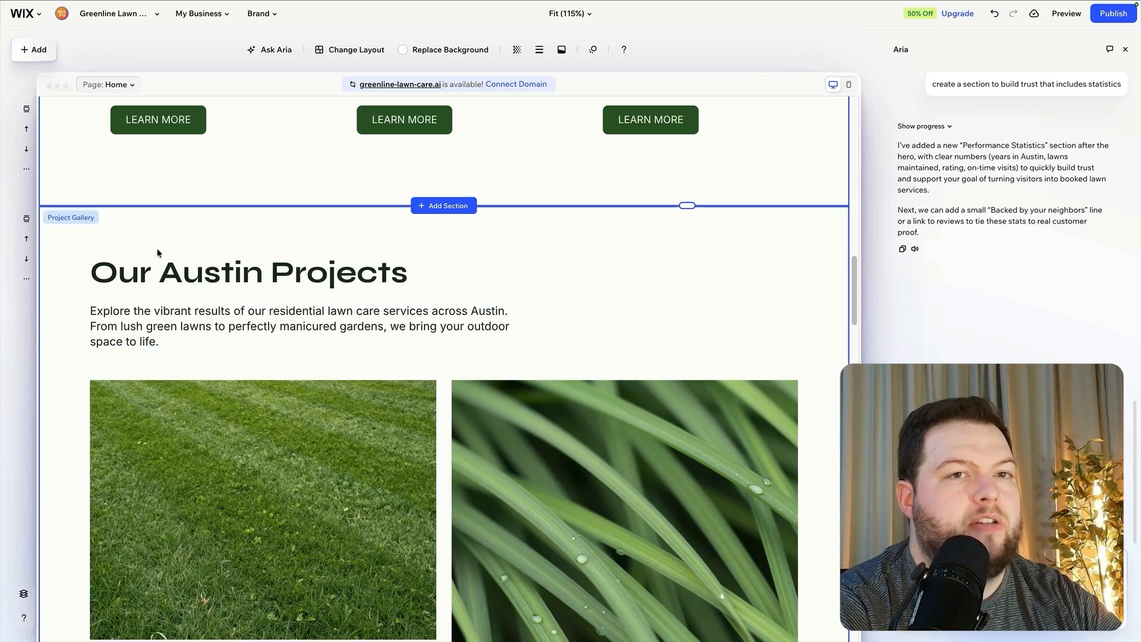
scroll(688, 265, "up", 1)
left_click(644, 170)
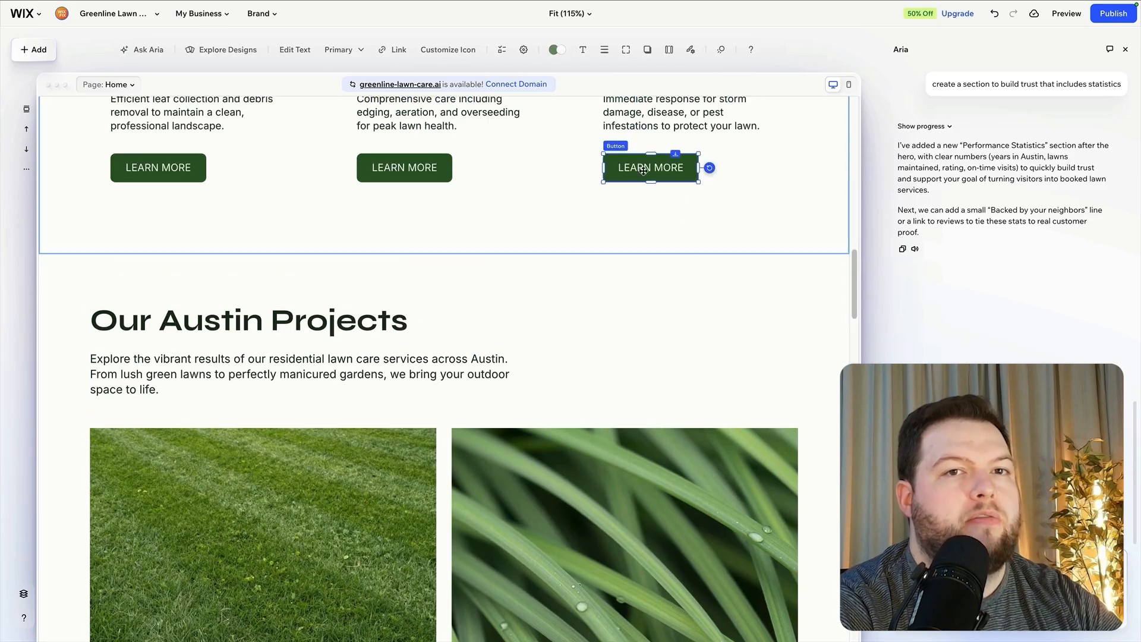
left_click_drag(643, 171, 726, 319)
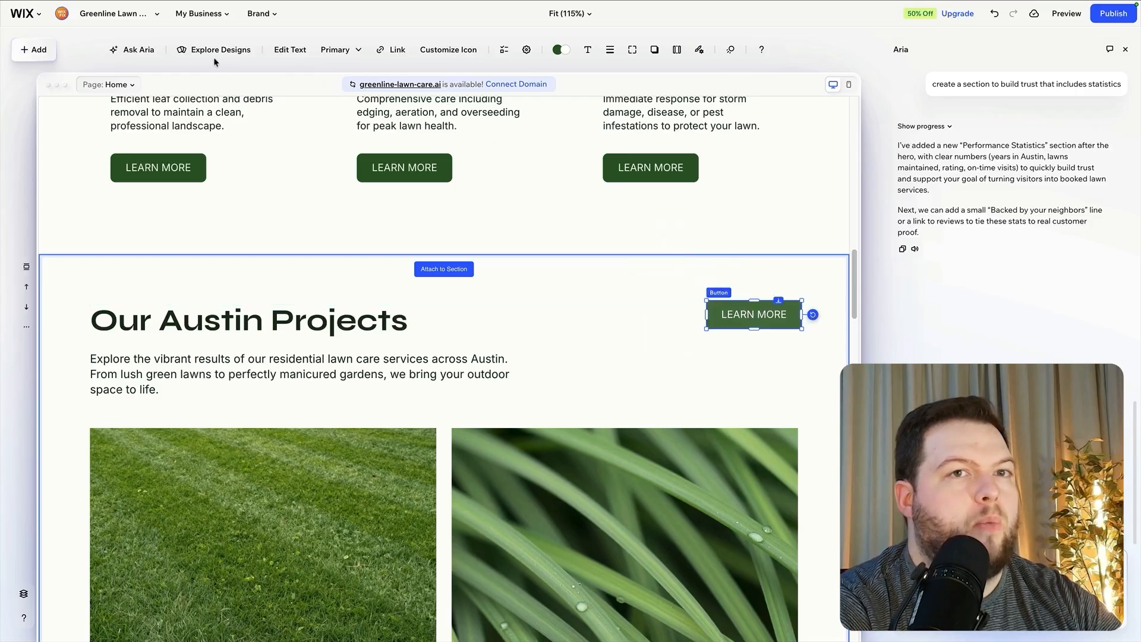
Step: Relabel the copied button as "About Greenline" on a single line and link it to the About Us page
left_click(290, 49)
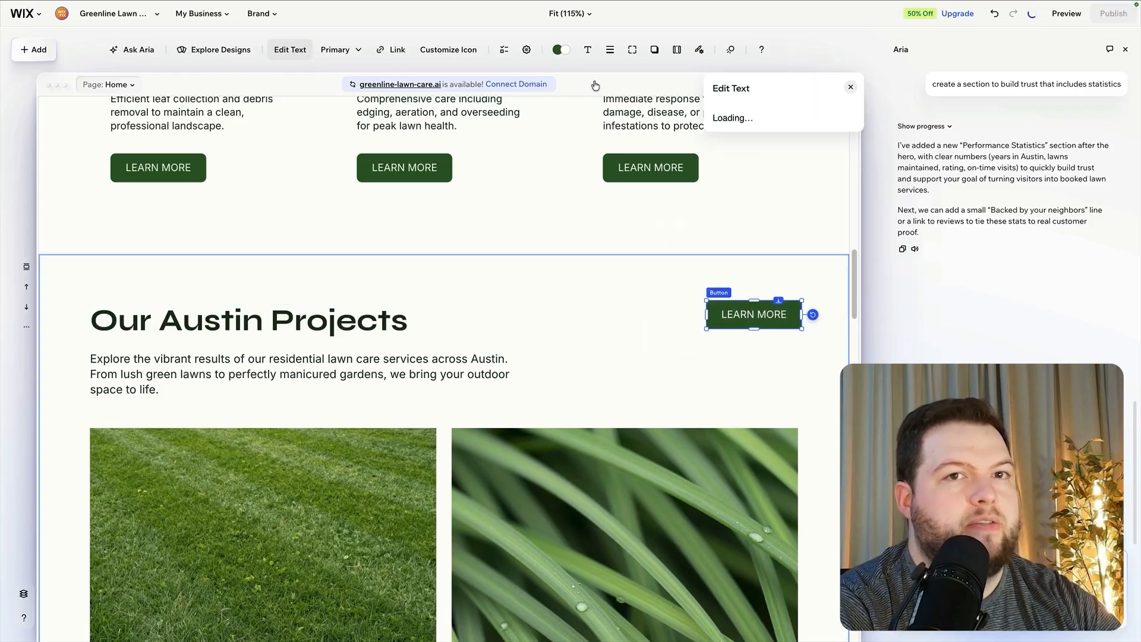
left_click(392, 50)
left_click(784, 165)
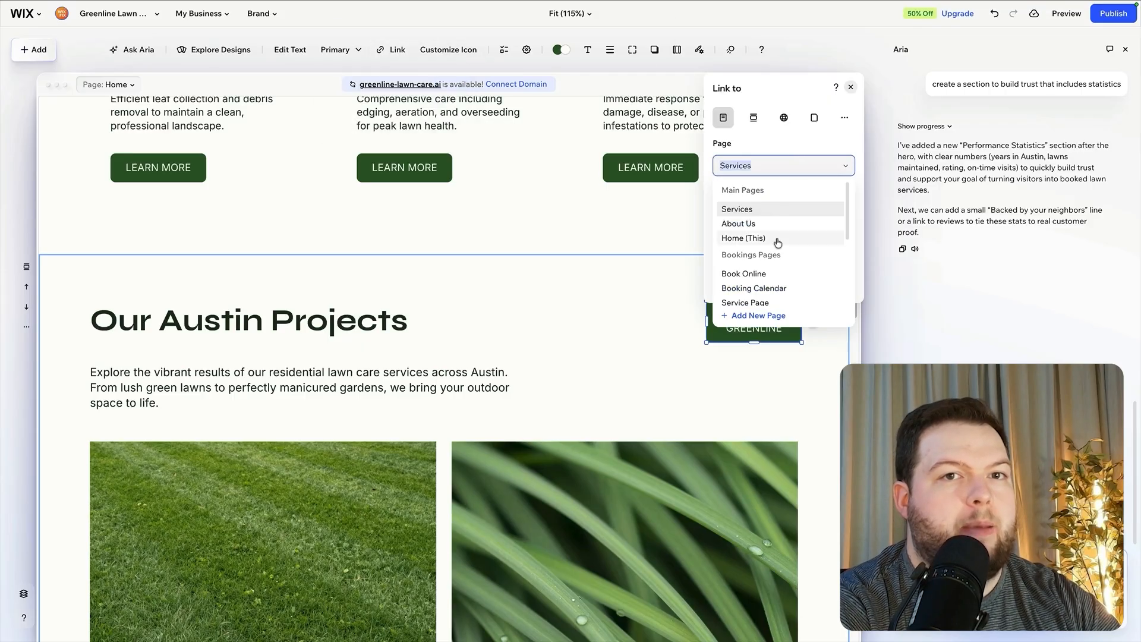
left_click(767, 223)
left_click(739, 394)
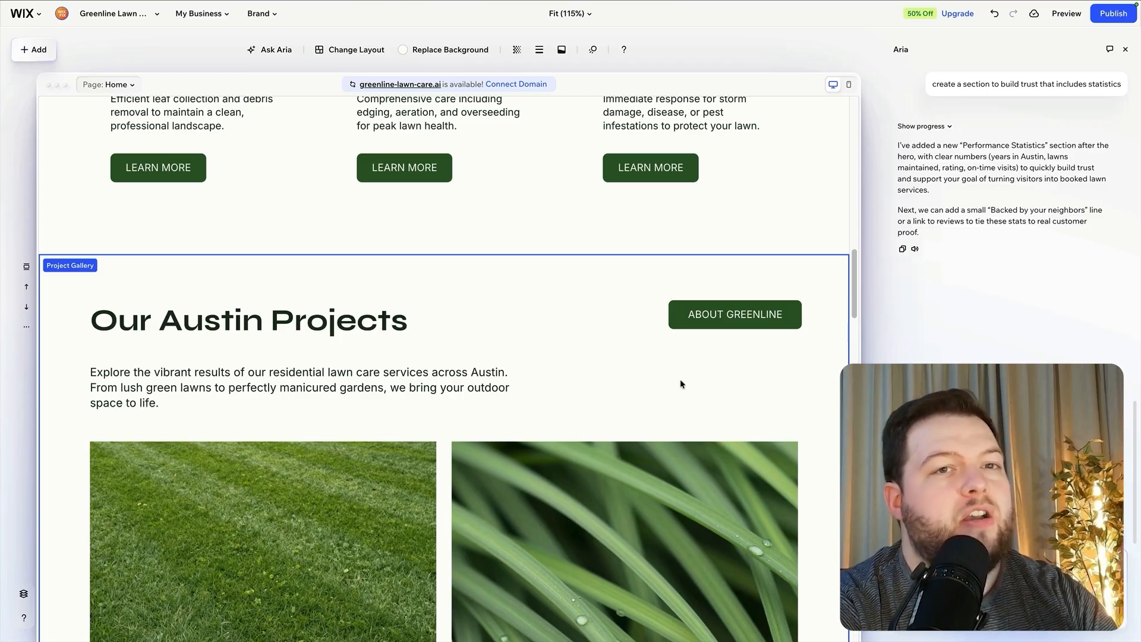
Step: Look over the rest of the home page and open the domain suggestions for greenline-lawn-care.ai
scroll(619, 389, "down", 5)
scroll(619, 388, "down", 20)
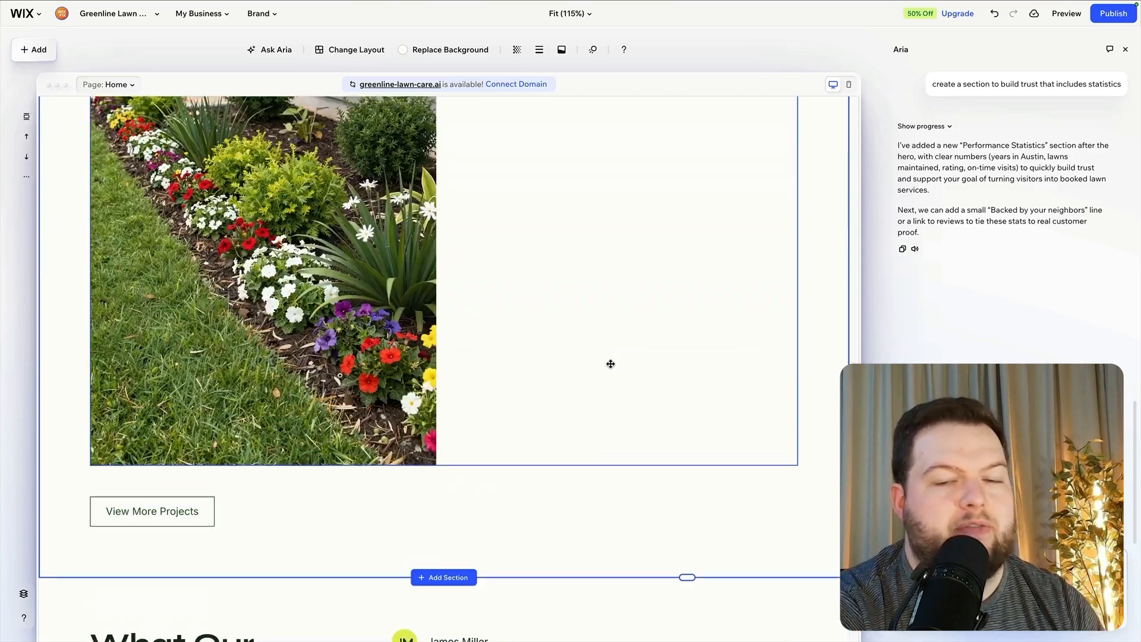
scroll(660, 317, "down", 10)
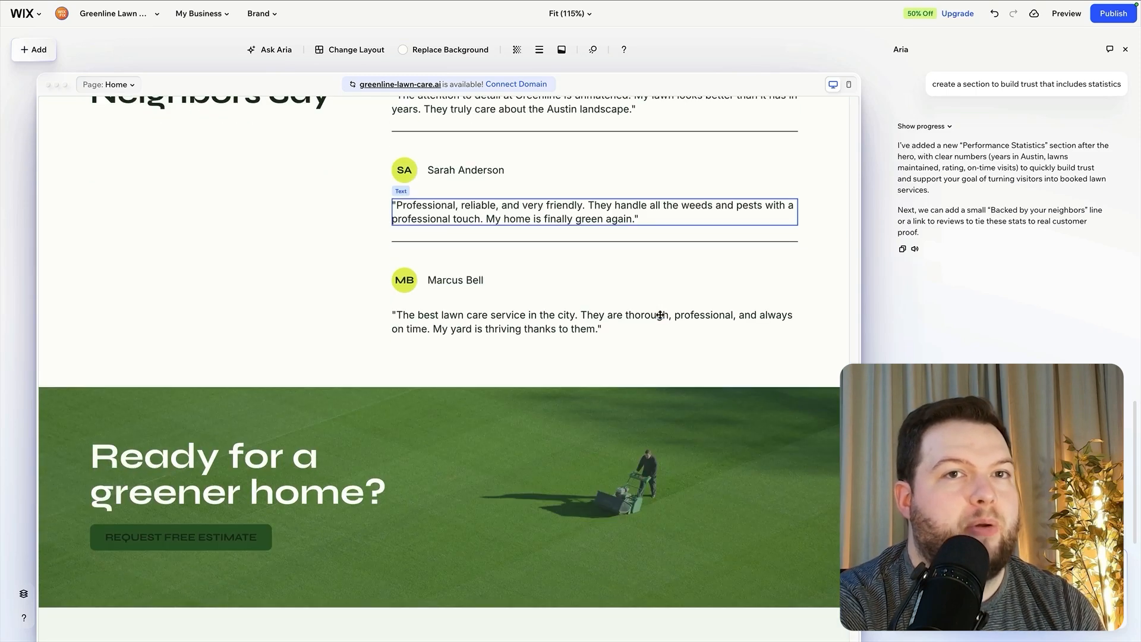
scroll(660, 315, "down", 4)
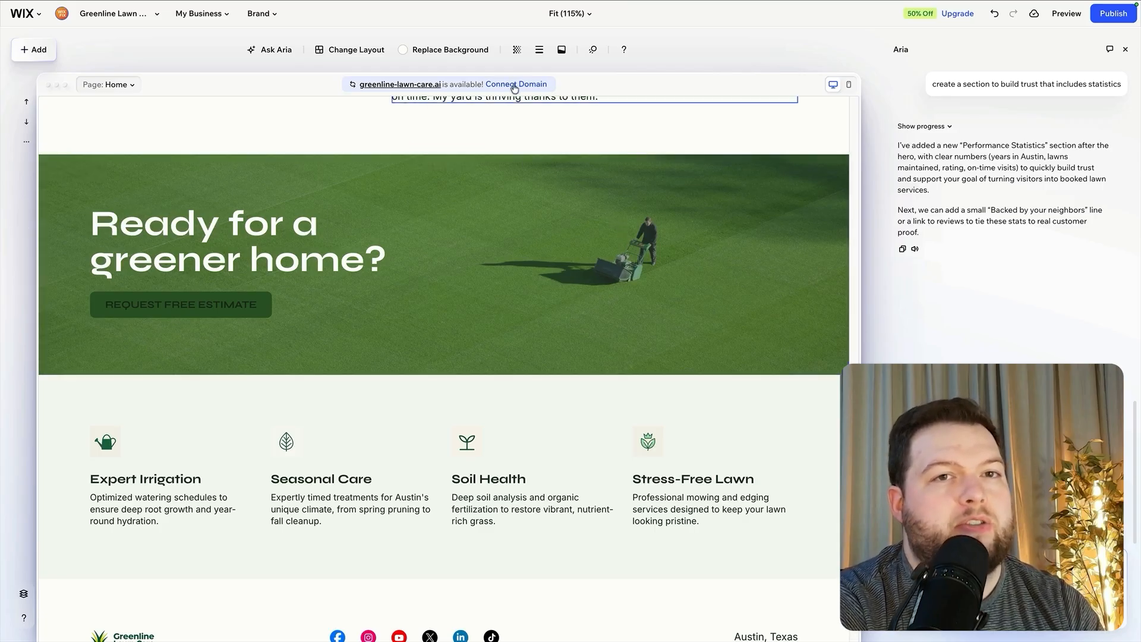
left_click(495, 90)
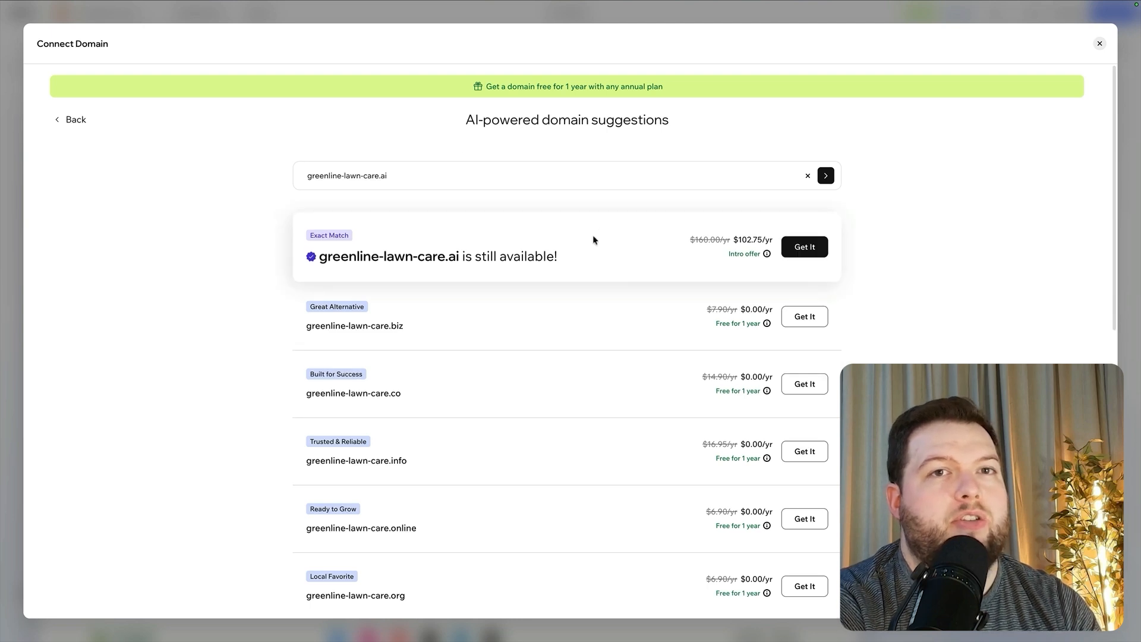
left_click(482, 171)
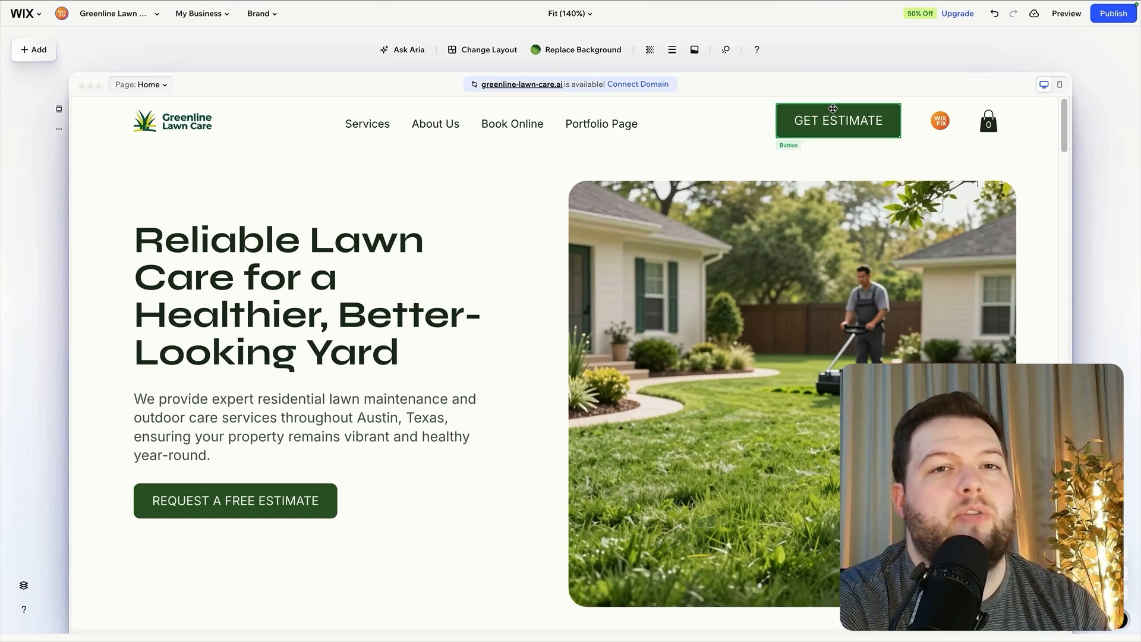
Step: Open the site overview of Greenline Lawn Care and go to its SEO tasks
left_click(243, 487)
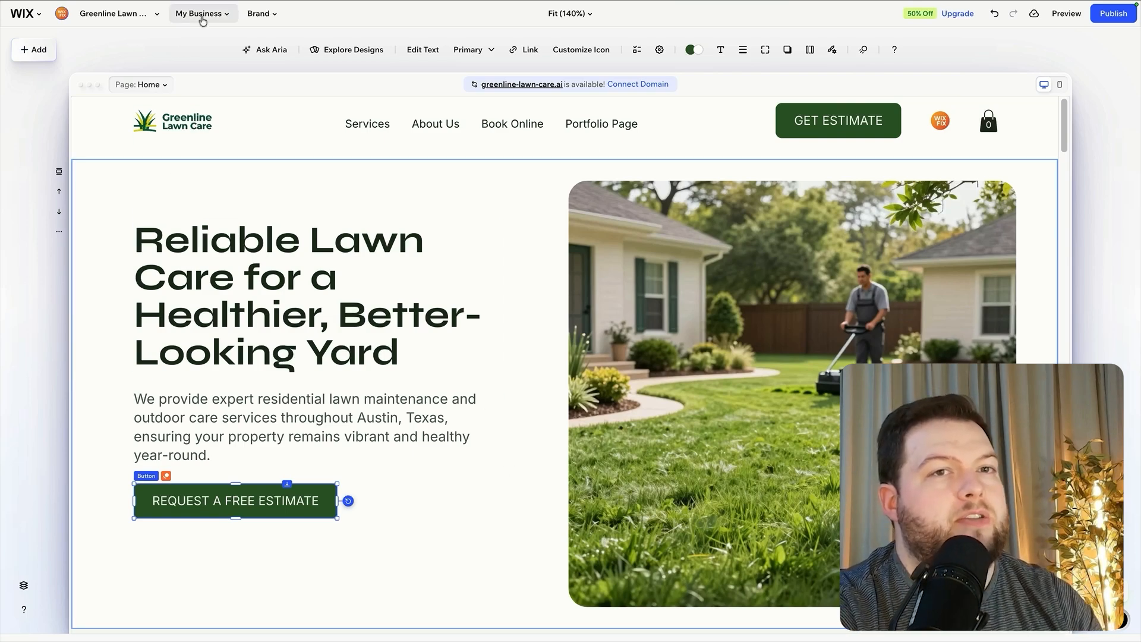
left_click(105, 18)
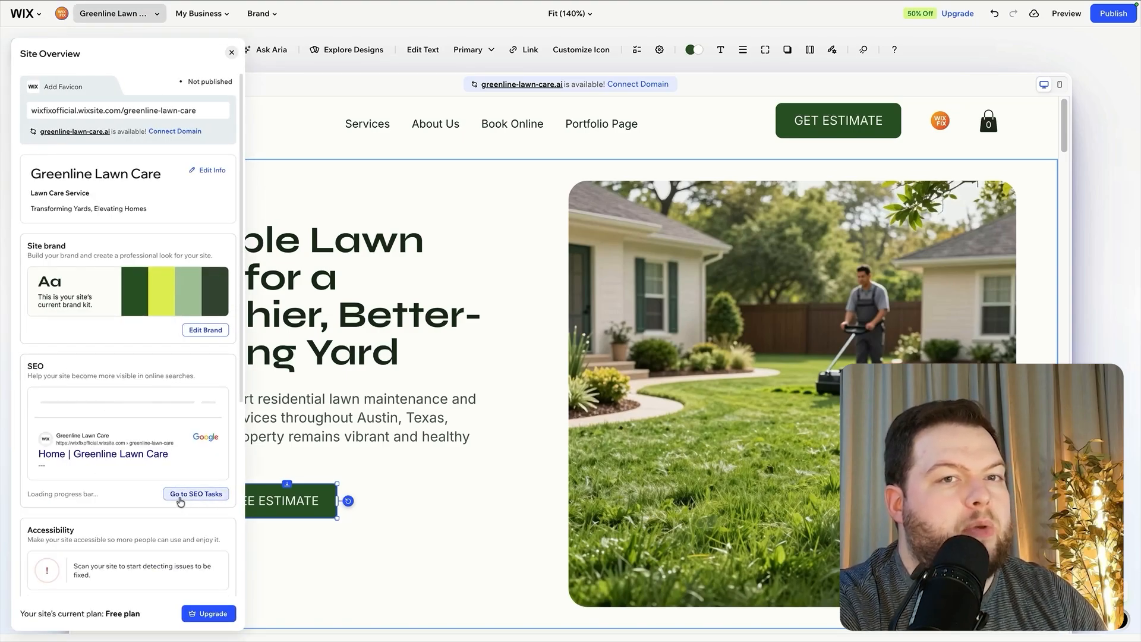
left_click(180, 501)
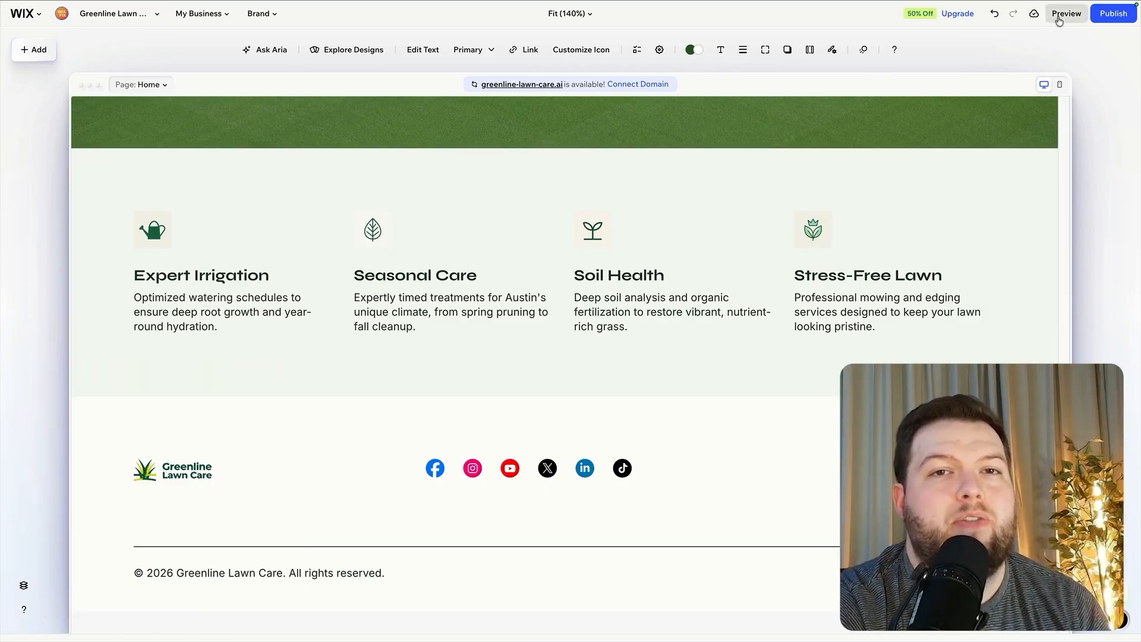
Step: Preview and publish the site at wixfixofficial.wixsite.com/greenline-lawn-care, and open the live version
left_click(1066, 13)
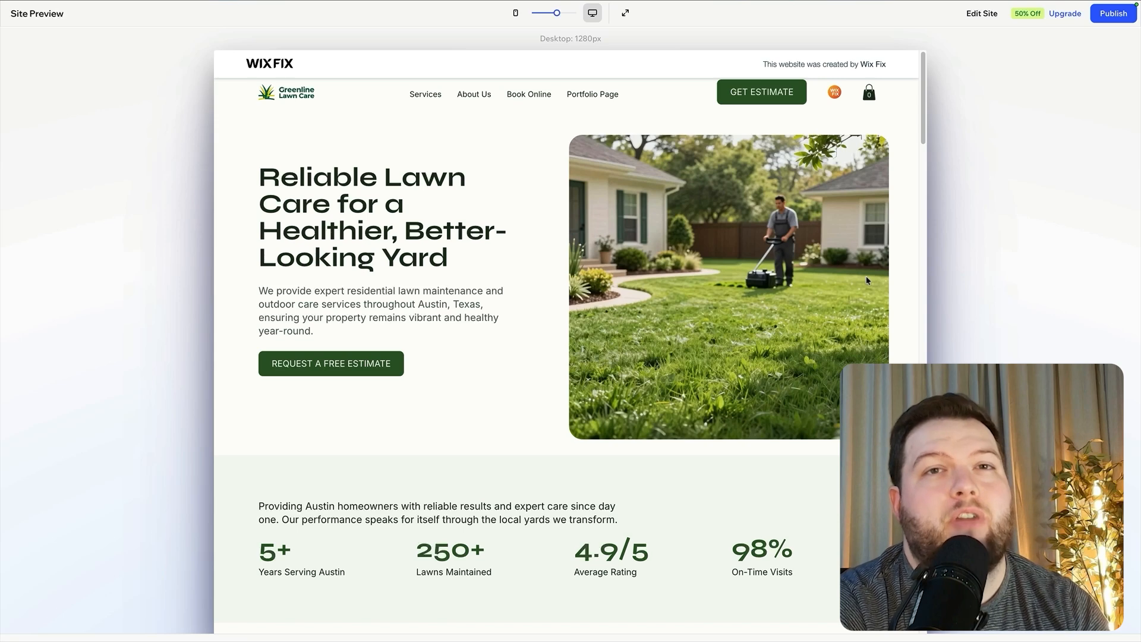
left_click(1112, 16)
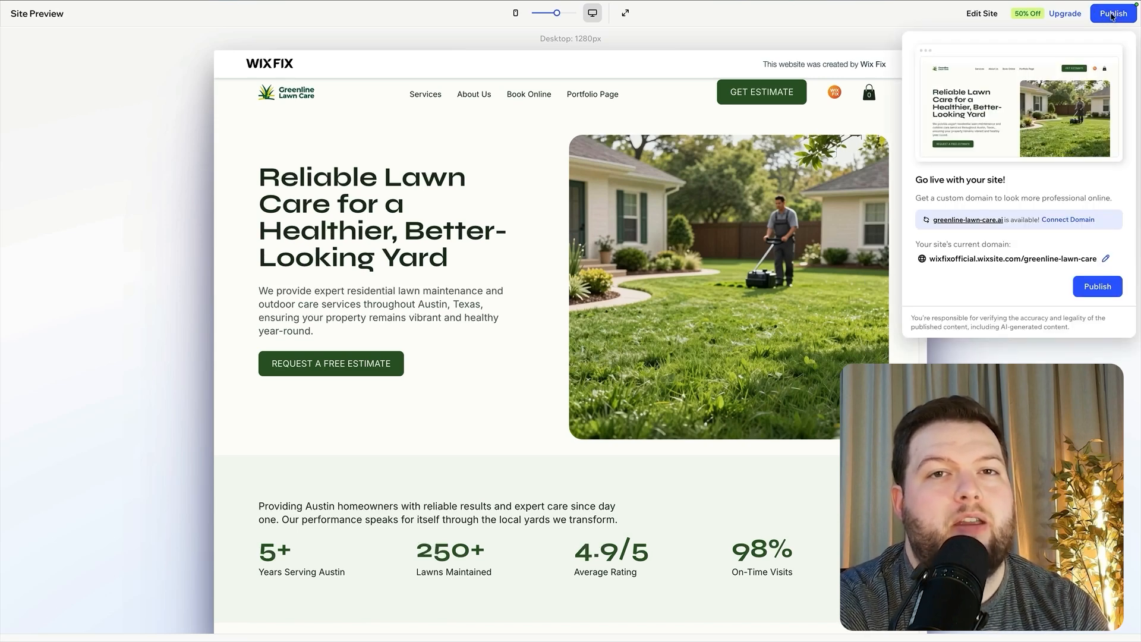
left_click(1099, 290)
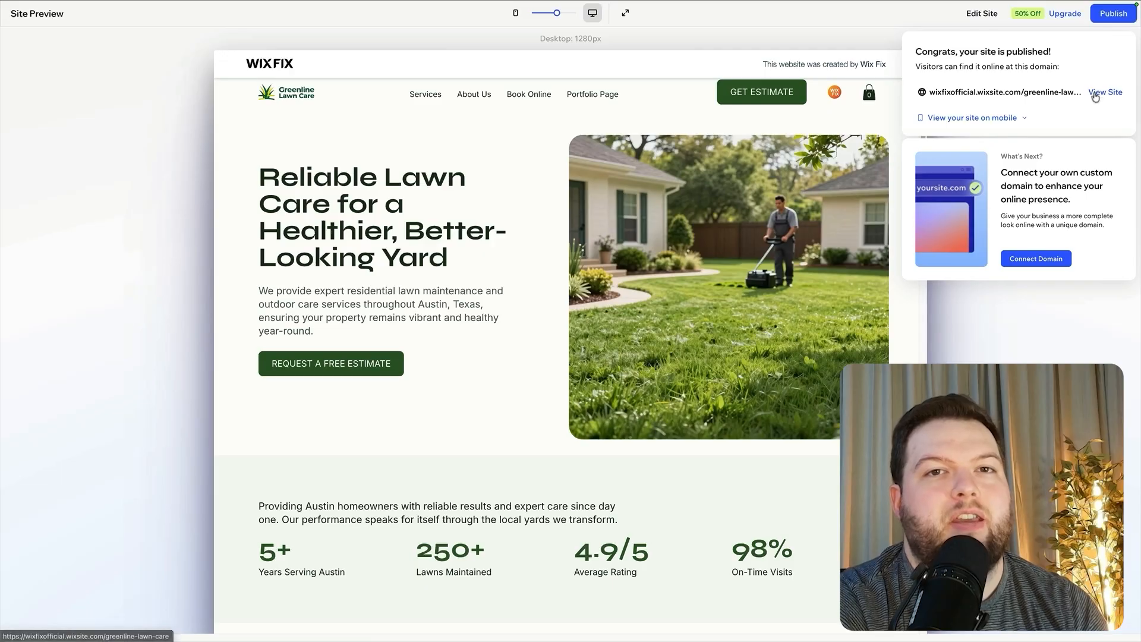
left_click(1105, 92)
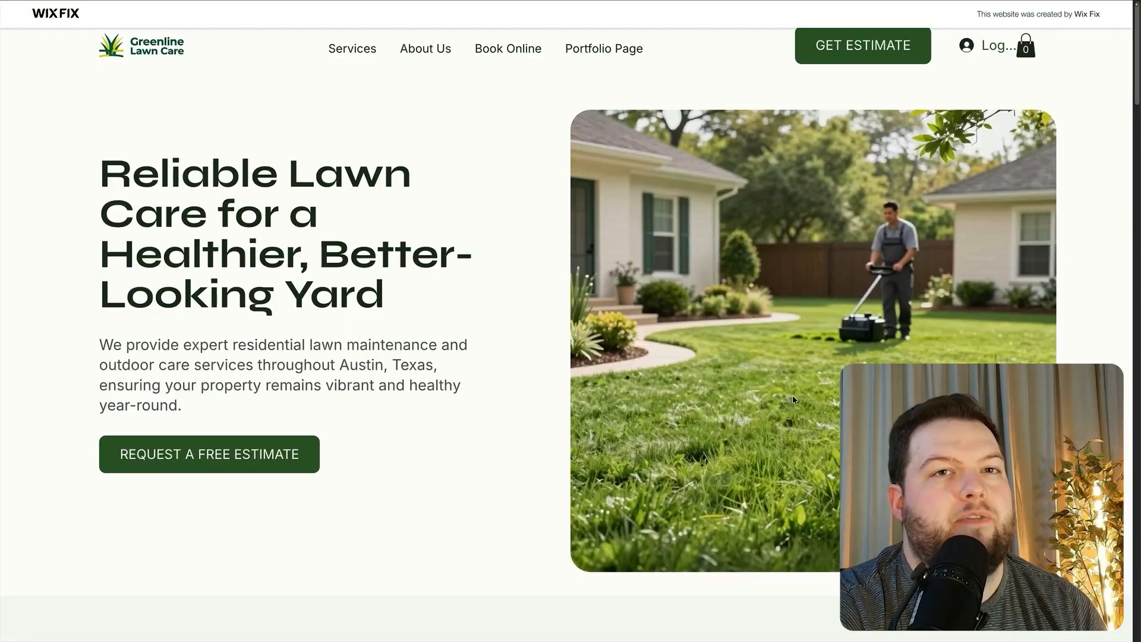